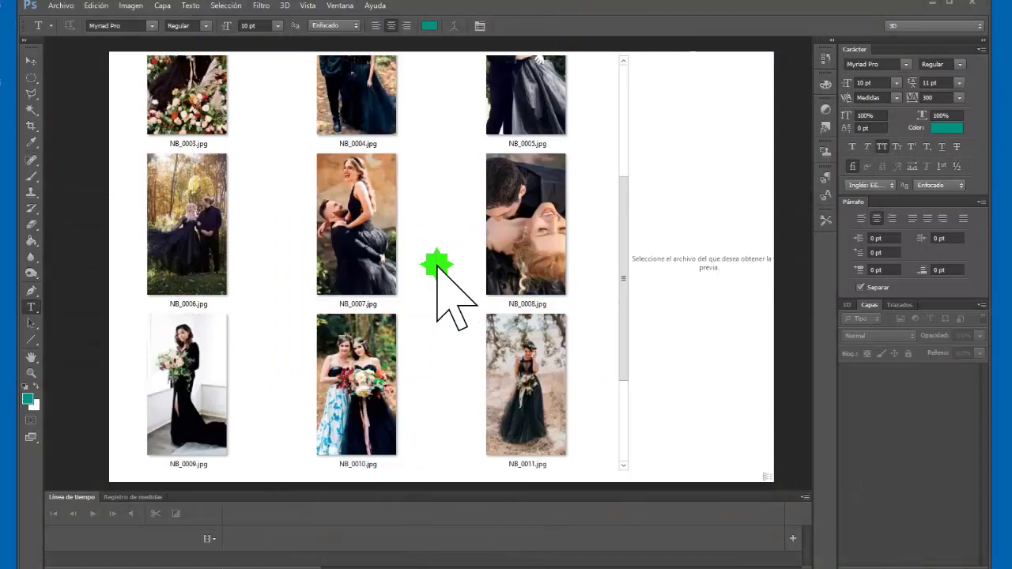
# Browse the exported NB_0000–NB_0013 thumbnails and select NB_0005.jpg
pyautogui.scroll(-5, 437, 267)
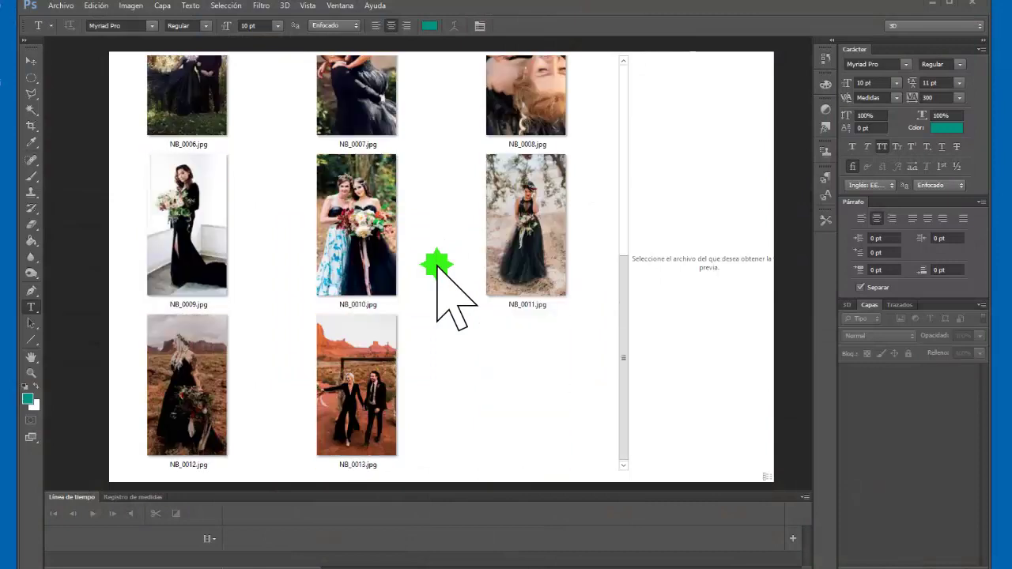
pyautogui.scroll(5, 437, 266)
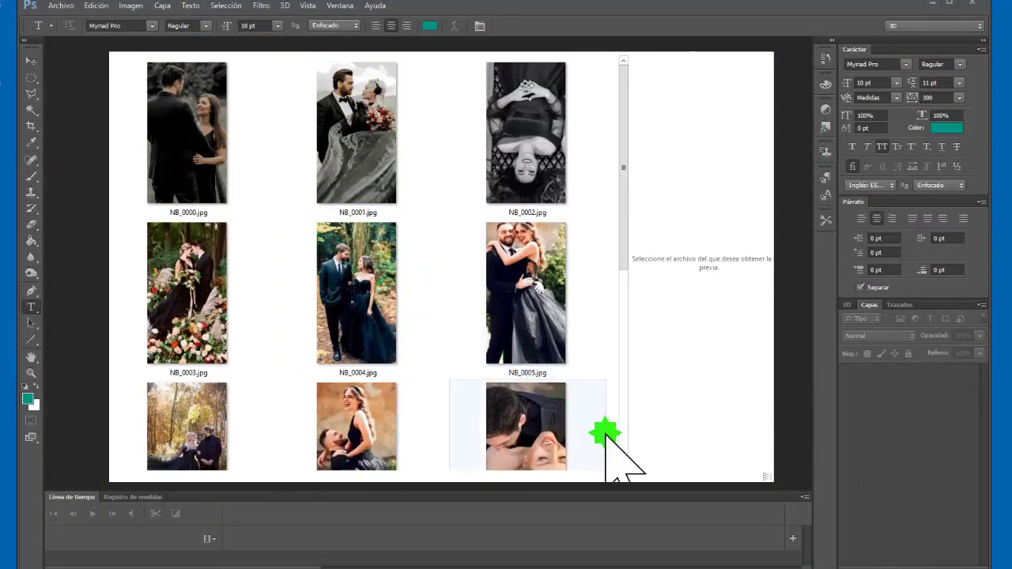
pyautogui.click(456, 305)
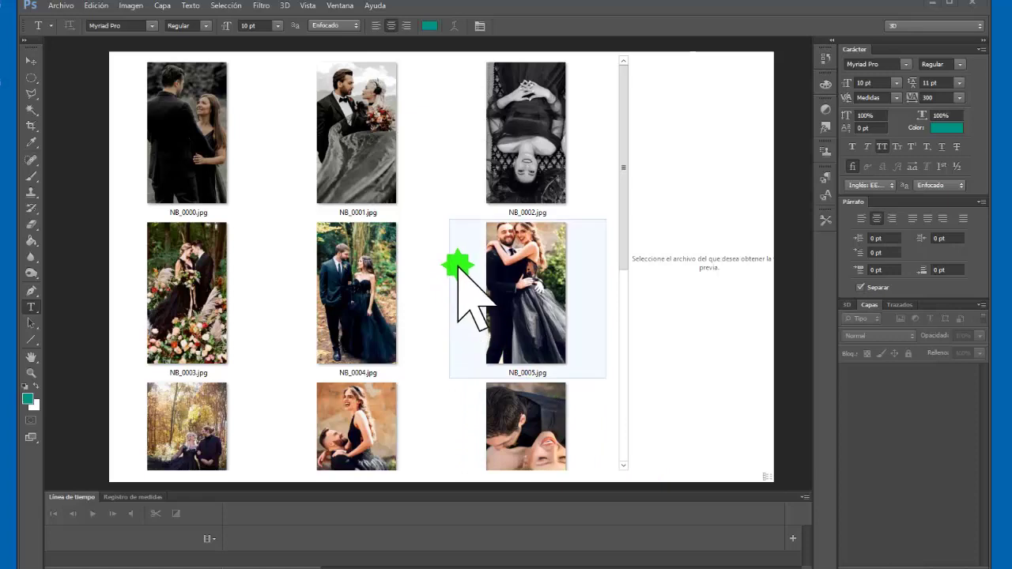
pyautogui.scroll(-1, 439, 267)
pyautogui.scroll(-2, 439, 268)
pyautogui.scroll(-2, 437, 271)
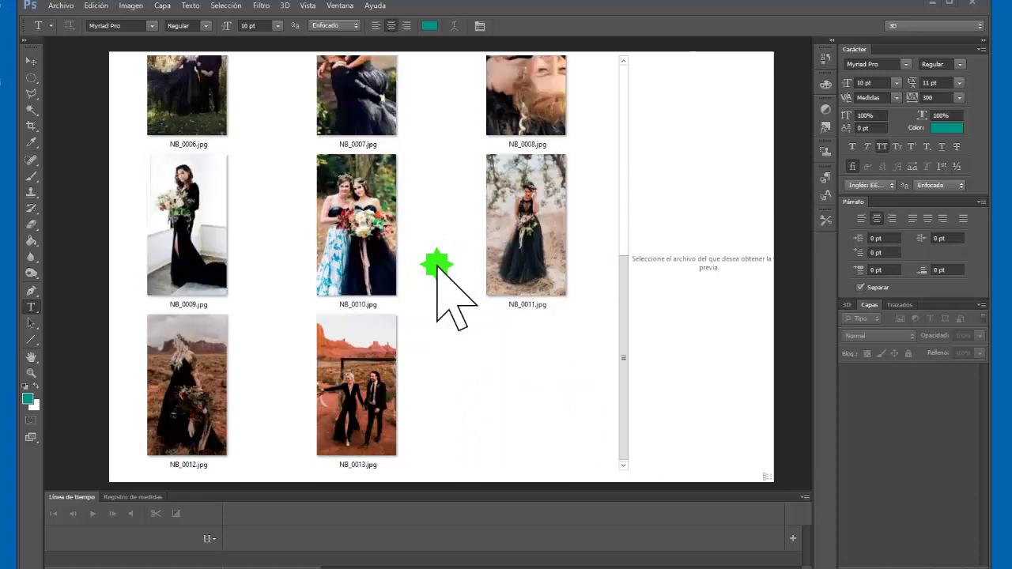
pyautogui.scroll(1, 437, 271)
pyautogui.scroll(1, 437, 271)
pyautogui.scroll(-2, 437, 271)
pyautogui.scroll(3, 437, 269)
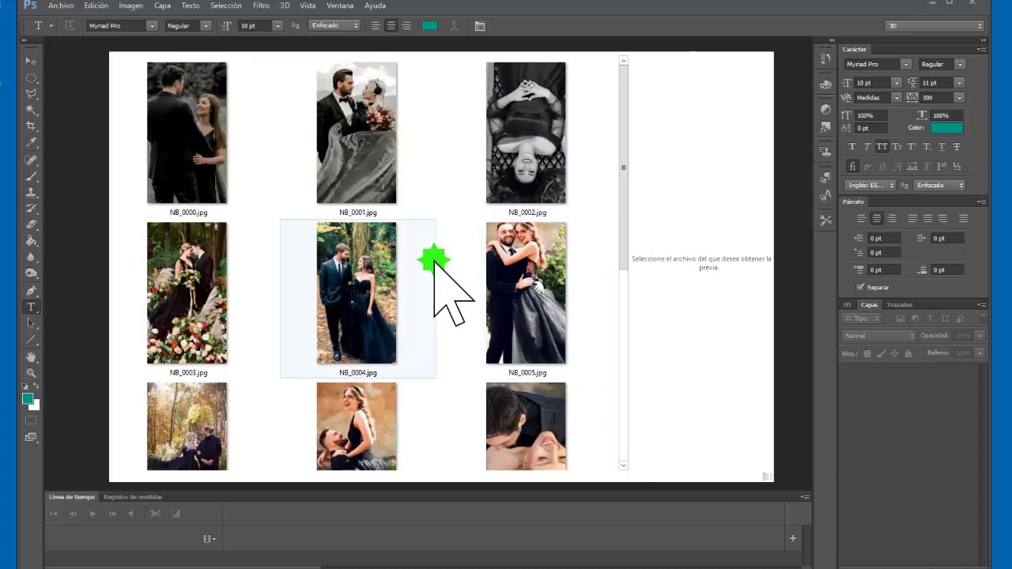
# Look through the remaining thumbnails and close the Open dialog without opening anything
pyautogui.scroll(-1, 437, 267)
pyautogui.scroll(-2, 437, 267)
pyautogui.scroll(-2, 437, 268)
pyautogui.scroll(1, 437, 267)
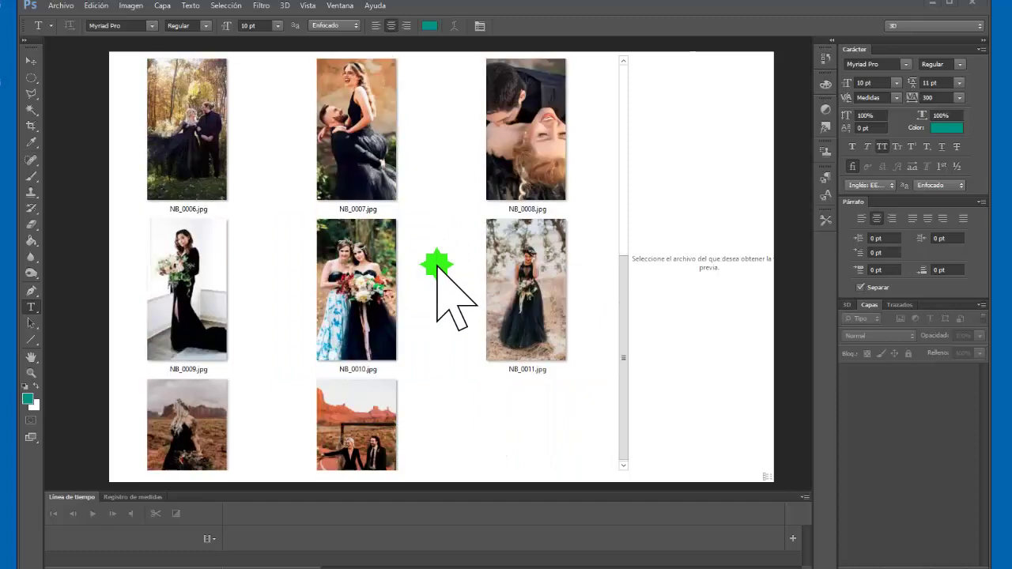
pyautogui.scroll(5, 437, 267)
pyautogui.scroll(-3, 437, 267)
pyautogui.scroll(-2, 438, 267)
pyautogui.scroll(5, 437, 267)
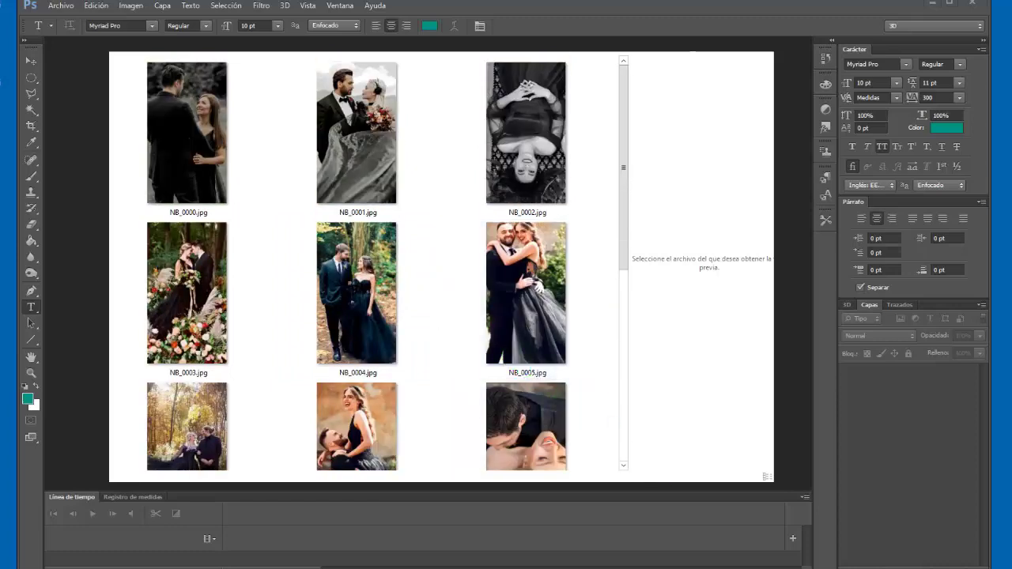
pyautogui.press('Escape')
# Create a new blank document, Anchura 1080 px by Altura 1920 px at 72 ppi
pyautogui.click(63, 10)
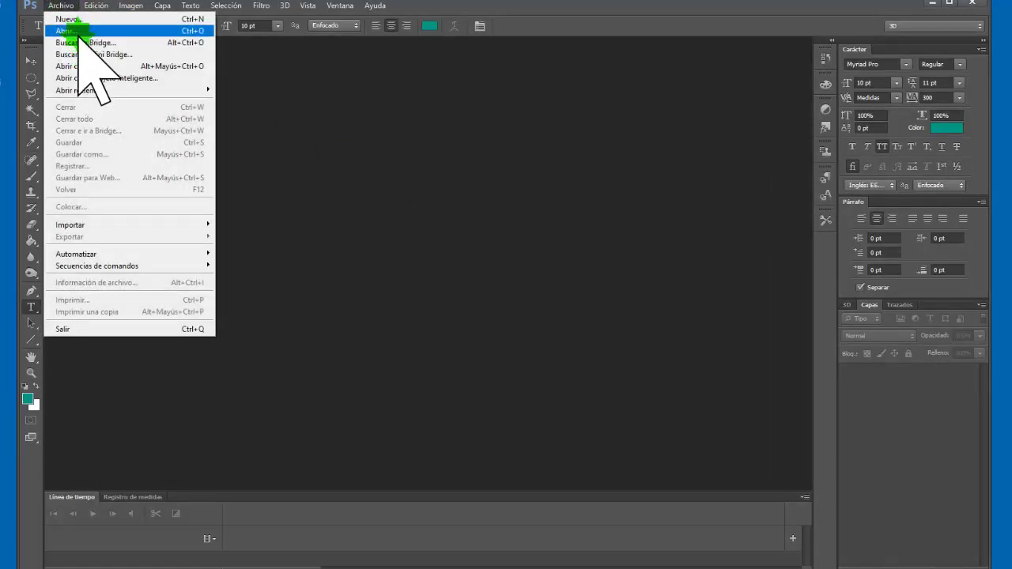
pyautogui.click(71, 19)
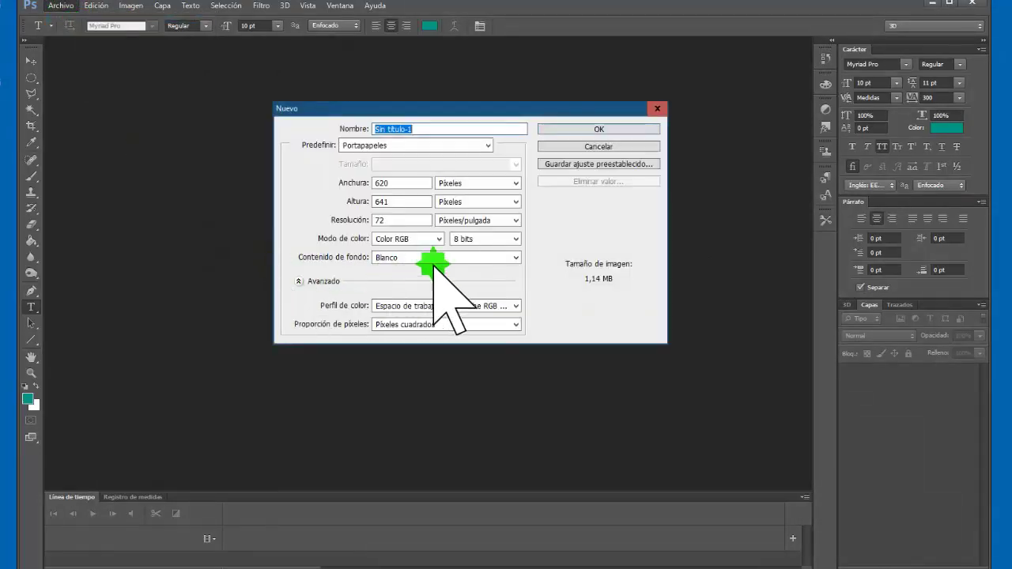
pyautogui.doubleClick(401, 183)
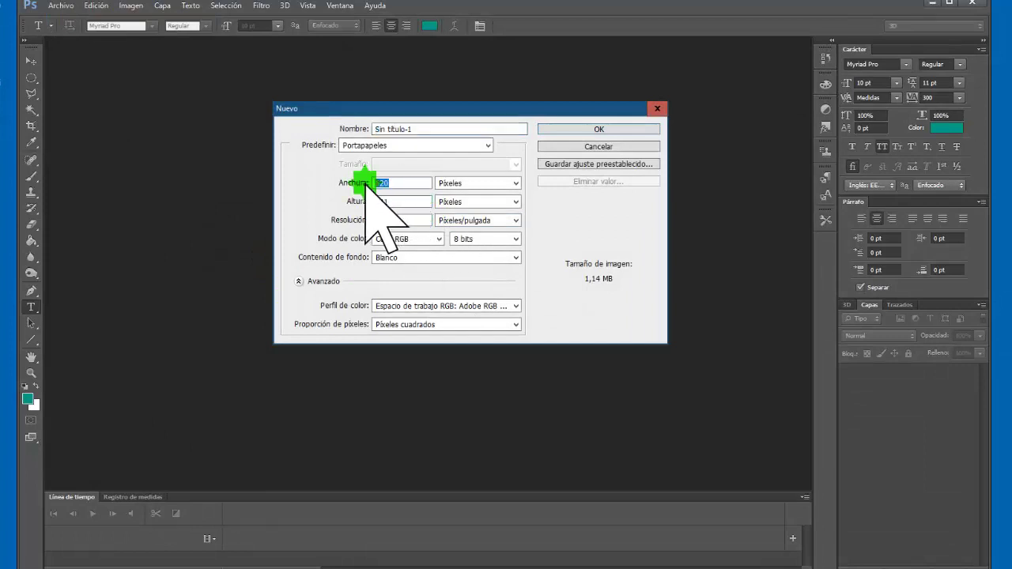
pyautogui.write('1080')
pyautogui.click(369, 202)
pyautogui.write('1920')
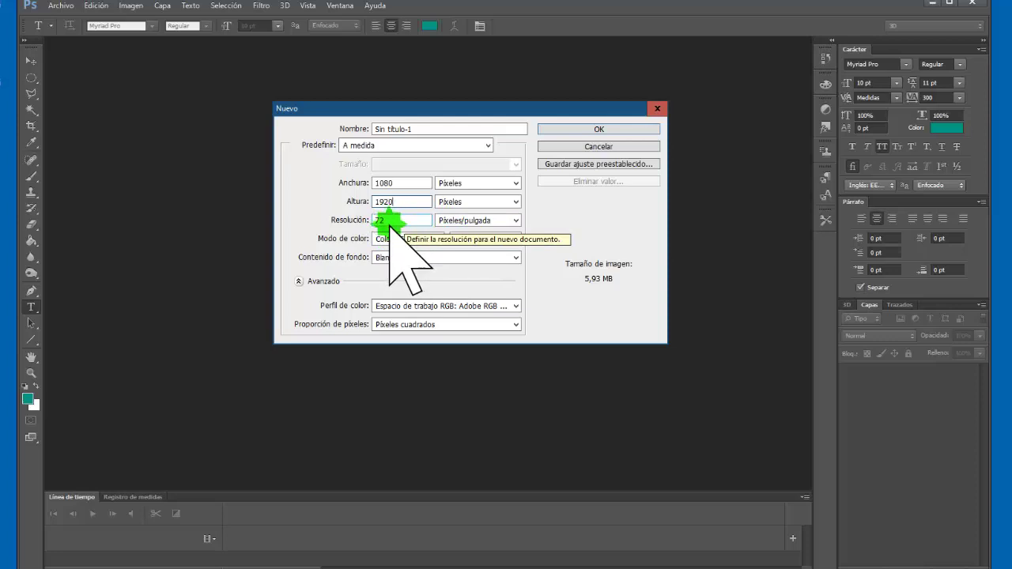
pyautogui.click(595, 129)
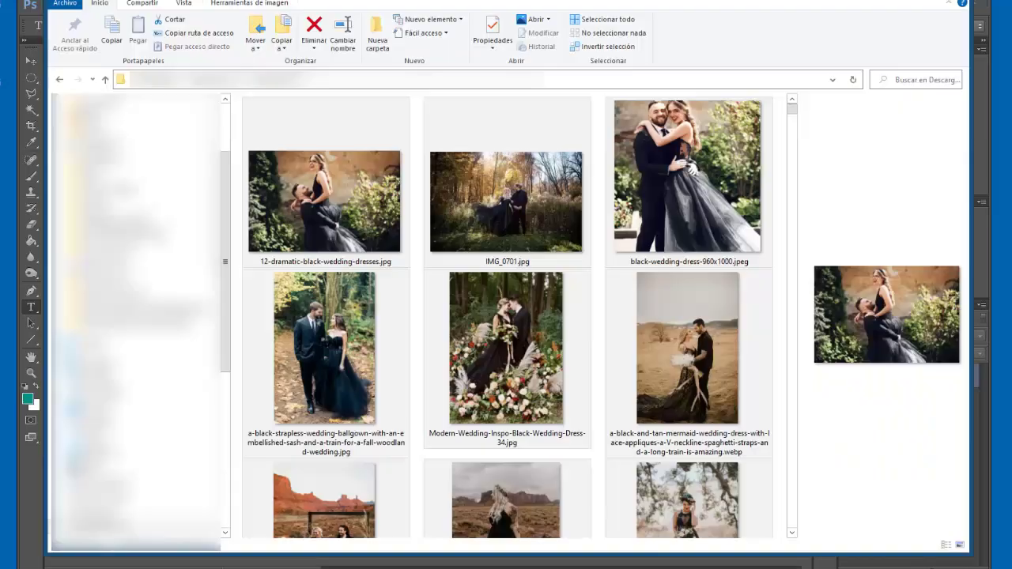
# In the wedding photo folder, clear the selection and select the first black-dress photo
pyautogui.hotkey('alt', 'Tab')
pyautogui.hotkey('ctrl', 'a')
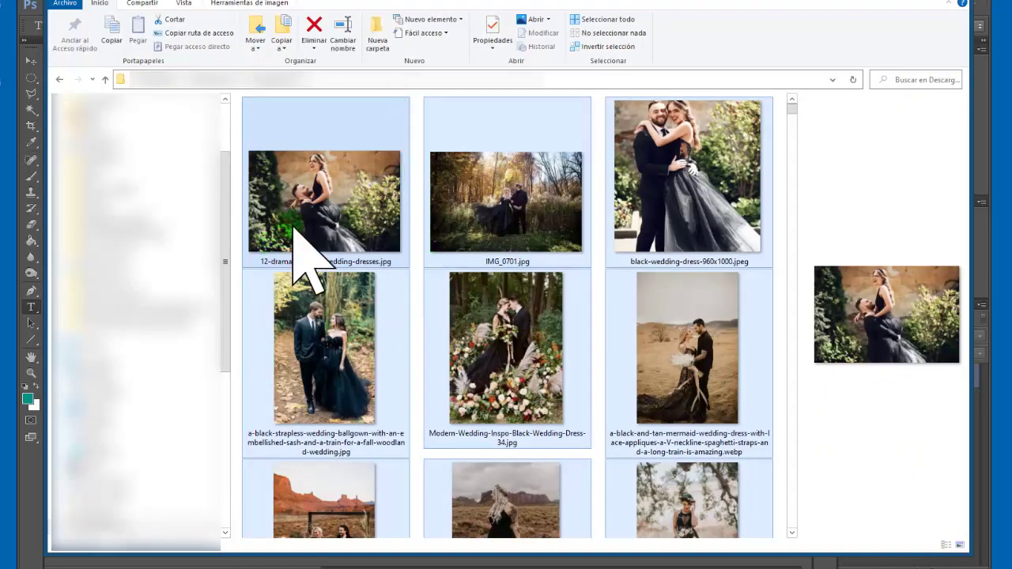
pyautogui.moveTo(324, 201)
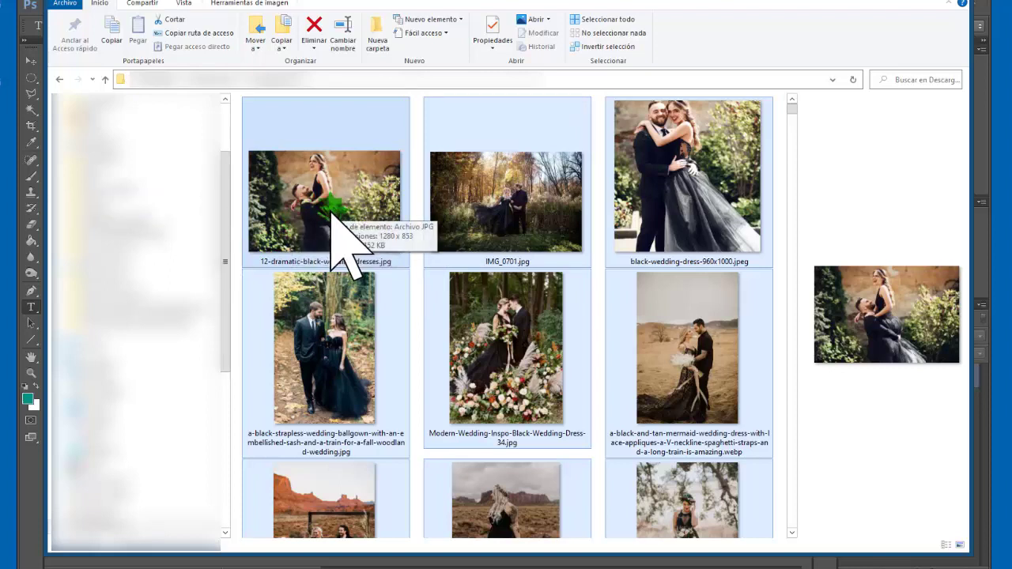
pyautogui.click(239, 146)
pyautogui.click(339, 192)
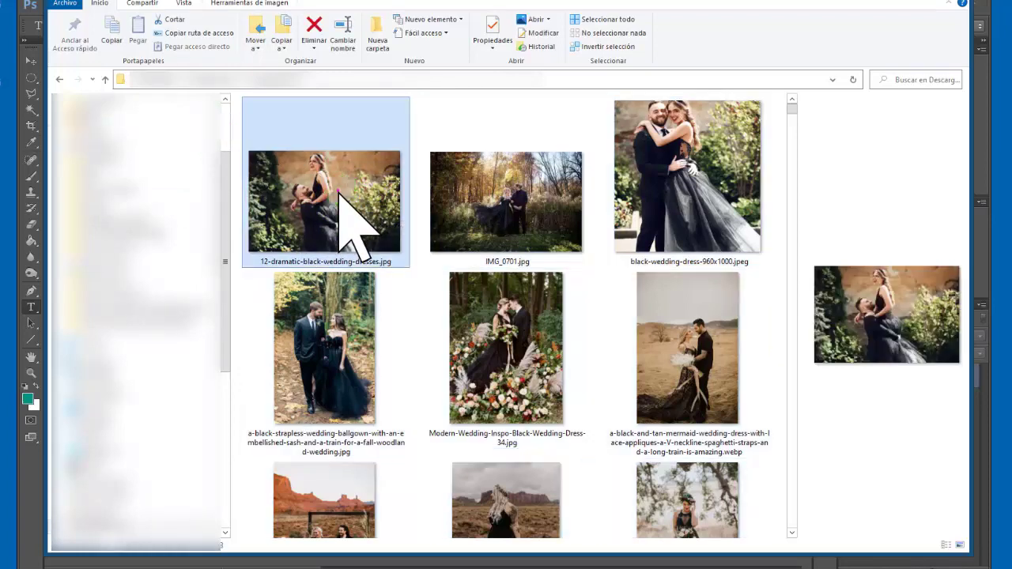
# Extend the selection through black.jpg, add the upside-down kiss photo, and move Explorer right
pyautogui.scroll(-1, 399, 241)
pyautogui.scroll(-2, 419, 247)
pyautogui.scroll(-1, 440, 253)
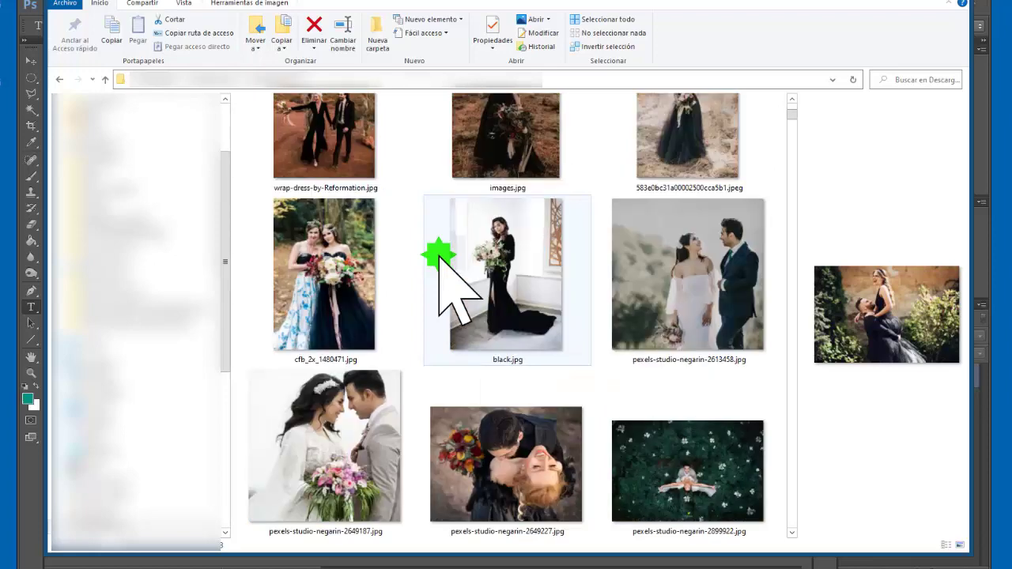
pyautogui.keyDown('shift'); pyautogui.click(482, 268); pyautogui.keyUp('shift')
pyautogui.keyDown('ctrl'); pyautogui.click(512, 494); pyautogui.keyUp('ctrl')
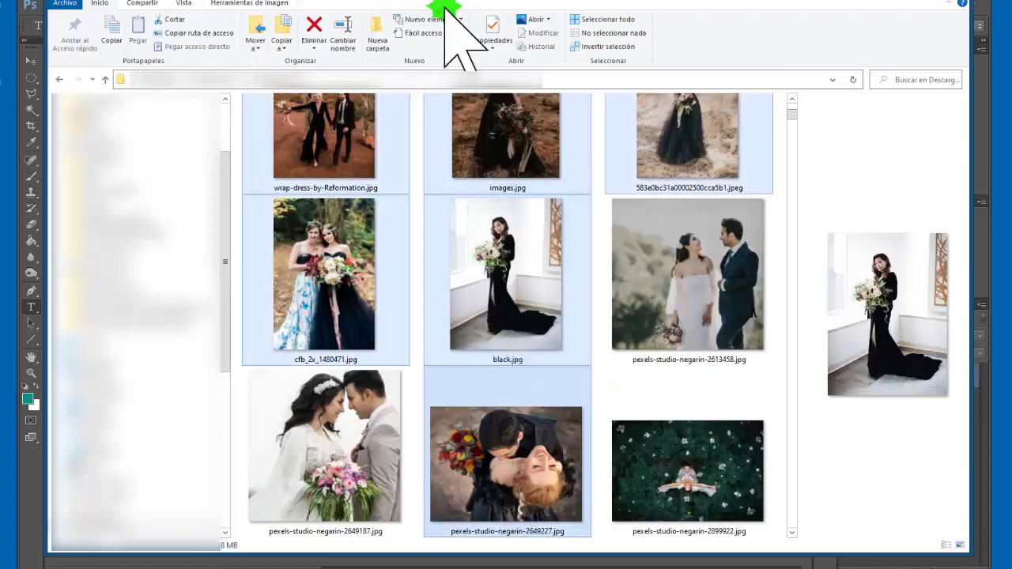
pyautogui.moveTo(445, 8); pyautogui.dragTo(870, 25)
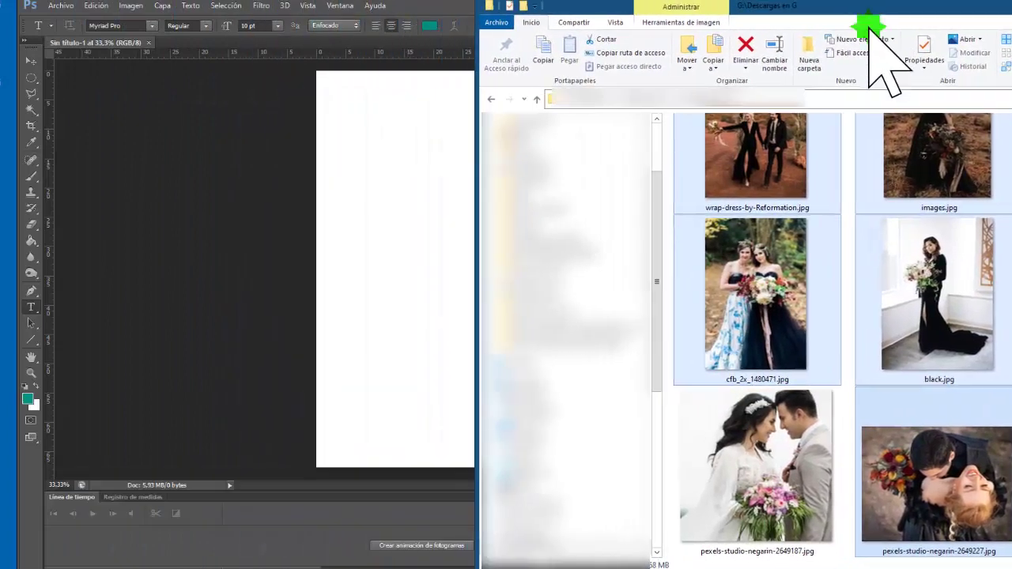
# Drop the selected photos on the canvas and scale the wrap-dress desert photo to about 145%
pyautogui.moveTo(808, 154); pyautogui.dragTo(393, 203)
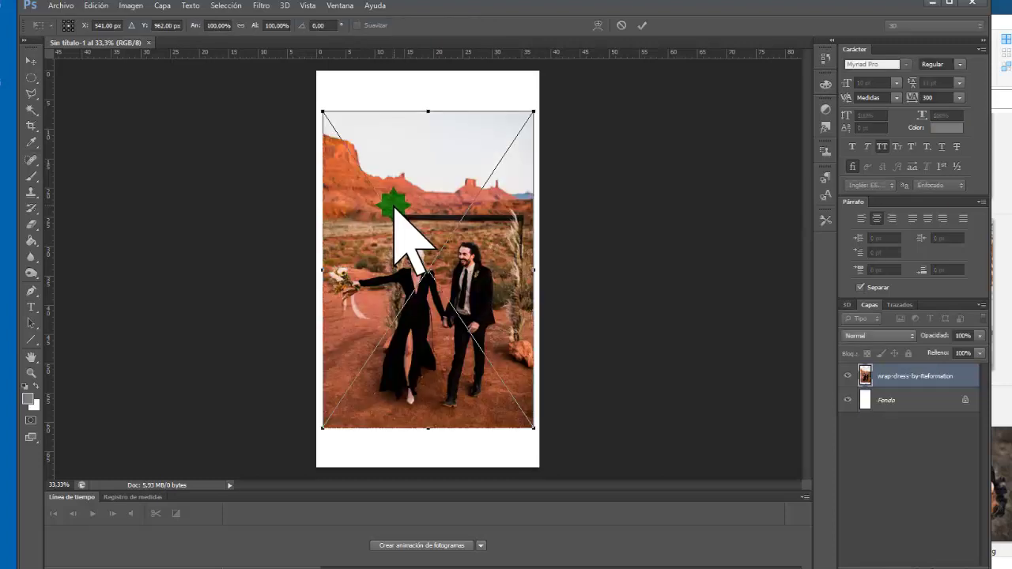
pyautogui.moveTo(323, 428); pyautogui.dragTo(357, 384)
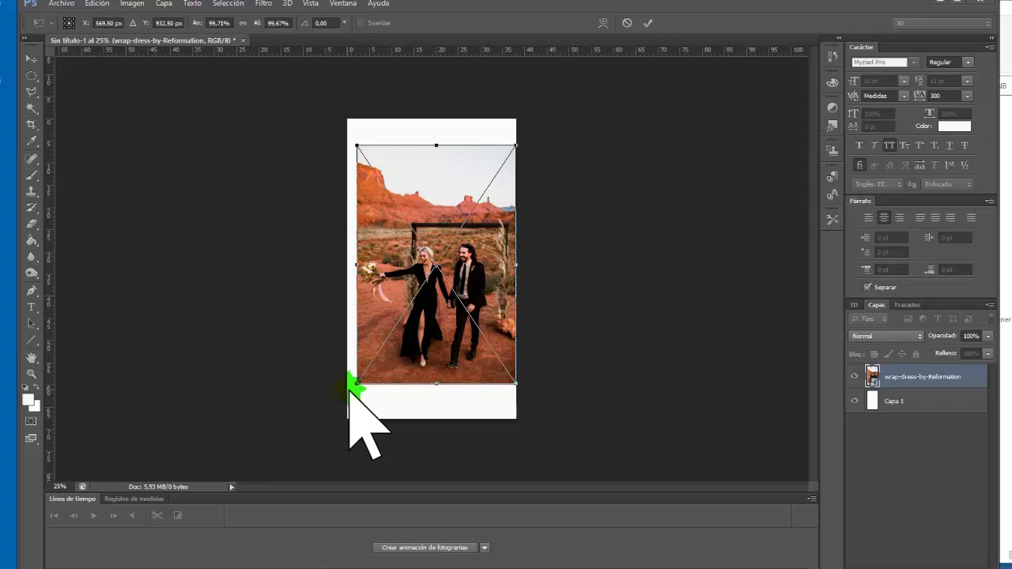
pyautogui.moveTo(358, 384)
pyautogui.mouseDown()
pyautogui.moveTo(357, 372)
pyautogui.moveTo(412, 336)
pyautogui.mouseUp()
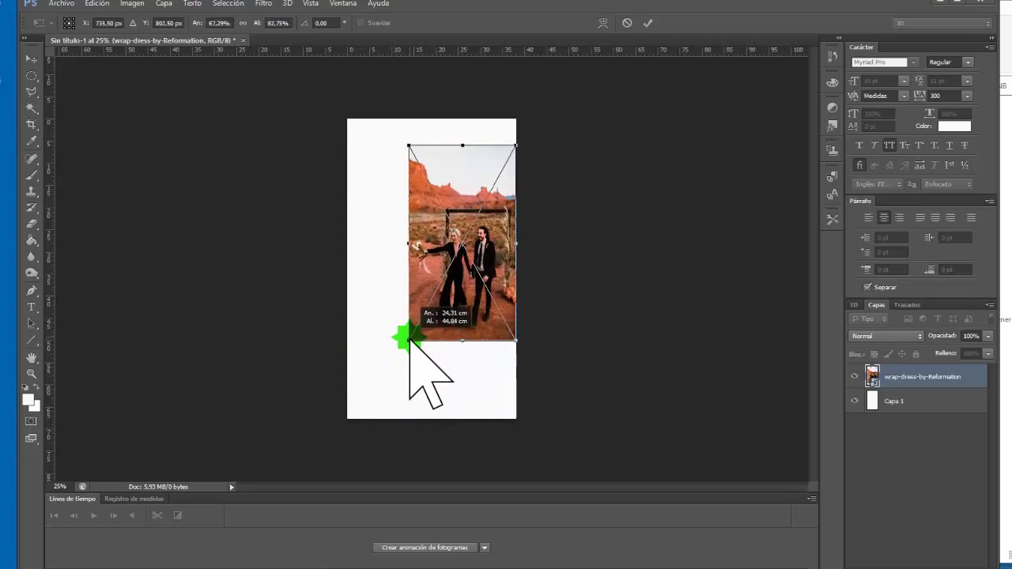
pyautogui.moveTo(413, 334)
pyautogui.mouseDown()
pyautogui.moveTo(387, 383)
pyautogui.moveTo(408, 343)
pyautogui.moveTo(378, 383)
pyautogui.moveTo(397, 354)
pyautogui.moveTo(375, 366)
pyautogui.moveTo(278, 485)
pyautogui.moveTo(394, 251)
pyautogui.mouseUp()
pyautogui.moveTo(368, 314)
pyautogui.mouseDown()
pyautogui.moveTo(324, 372)
pyautogui.moveTo(345, 379)
pyautogui.moveTo(335, 361)
pyautogui.moveTo(343, 381)
pyautogui.moveTo(409, 271)
pyautogui.moveTo(358, 355)
pyautogui.moveTo(434, 267)
pyautogui.moveTo(357, 384)
pyautogui.moveTo(415, 286)
pyautogui.moveTo(383, 317)
pyautogui.moveTo(356, 372)
pyautogui.moveTo(385, 320)
pyautogui.mouseUp()
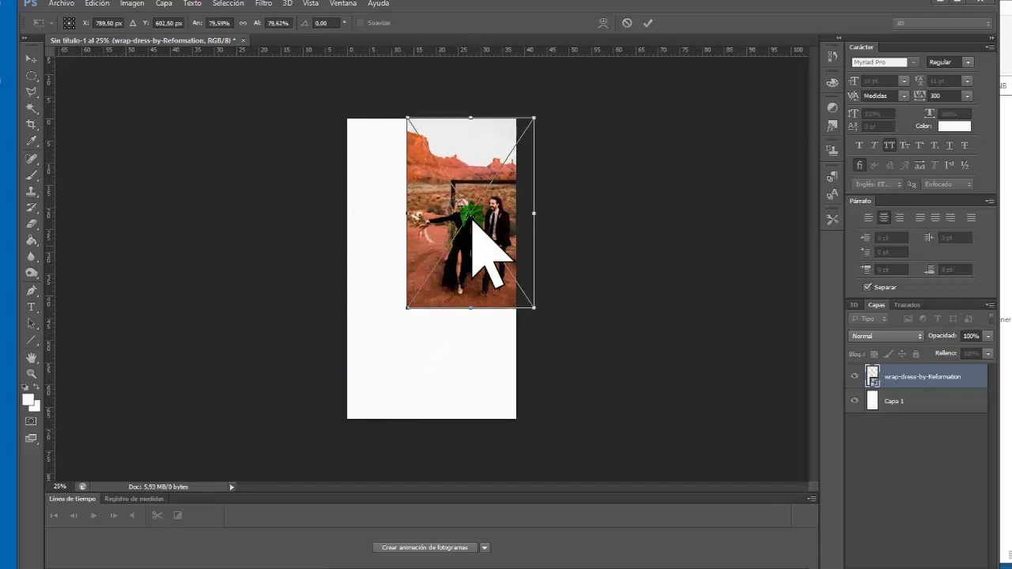
pyautogui.moveTo(448, 226); pyautogui.dragTo(428, 245)
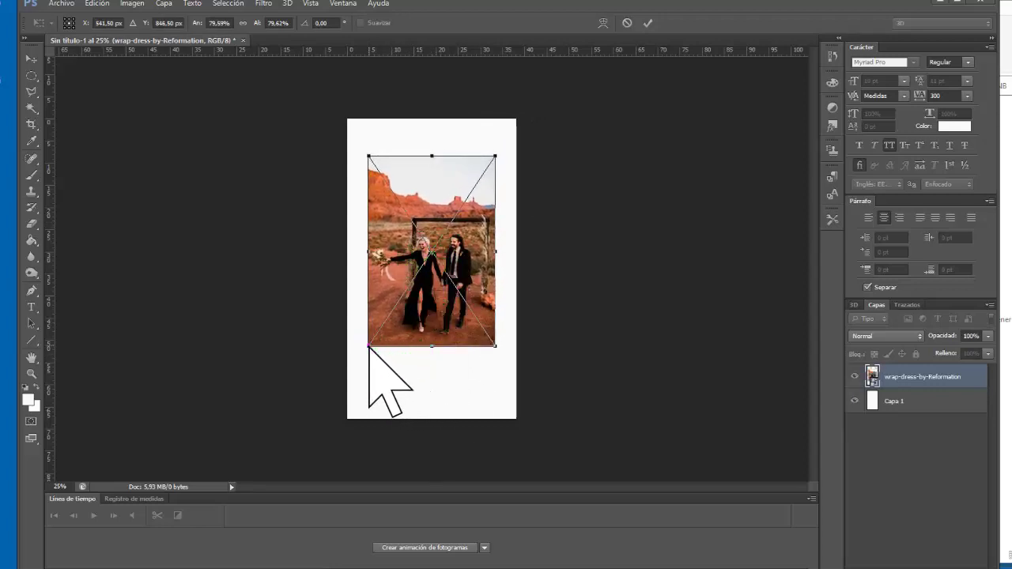
pyautogui.moveTo(368, 345)
pyautogui.mouseDown()
pyautogui.moveTo(324, 424)
pyautogui.moveTo(353, 387)
pyautogui.moveTo(403, 384)
pyautogui.moveTo(327, 515)
pyautogui.moveTo(432, 315)
pyautogui.moveTo(353, 474)
pyautogui.moveTo(402, 327)
pyautogui.moveTo(366, 445)
pyautogui.moveTo(412, 405)
pyautogui.mouseUp()
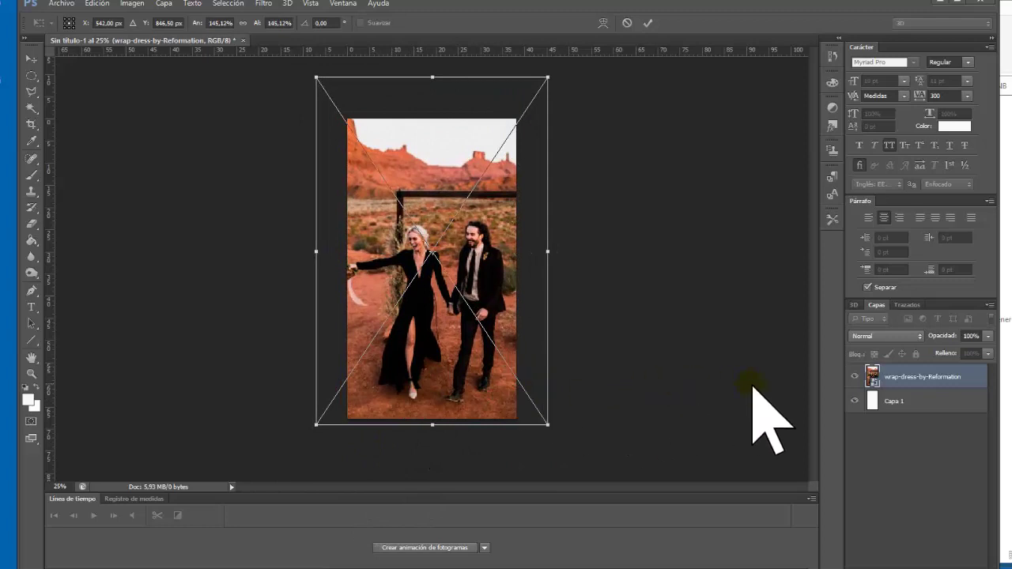
pyautogui.press('Return')
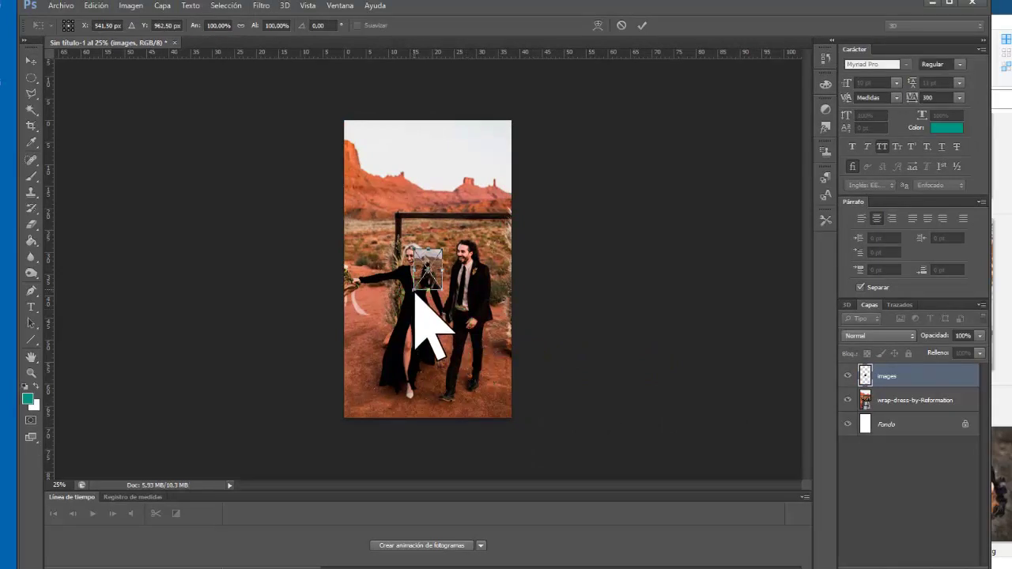
# Scale the images photo to about 726% and centre it to cover the canvas
pyautogui.moveTo(413, 291); pyautogui.dragTo(298, 452)
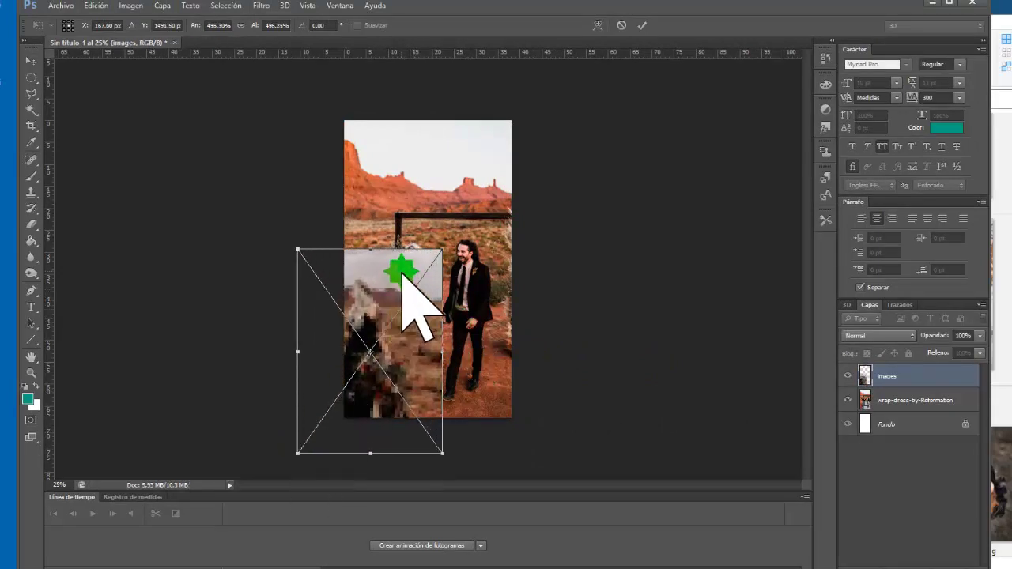
pyautogui.moveTo(372, 312); pyautogui.dragTo(440, 184)
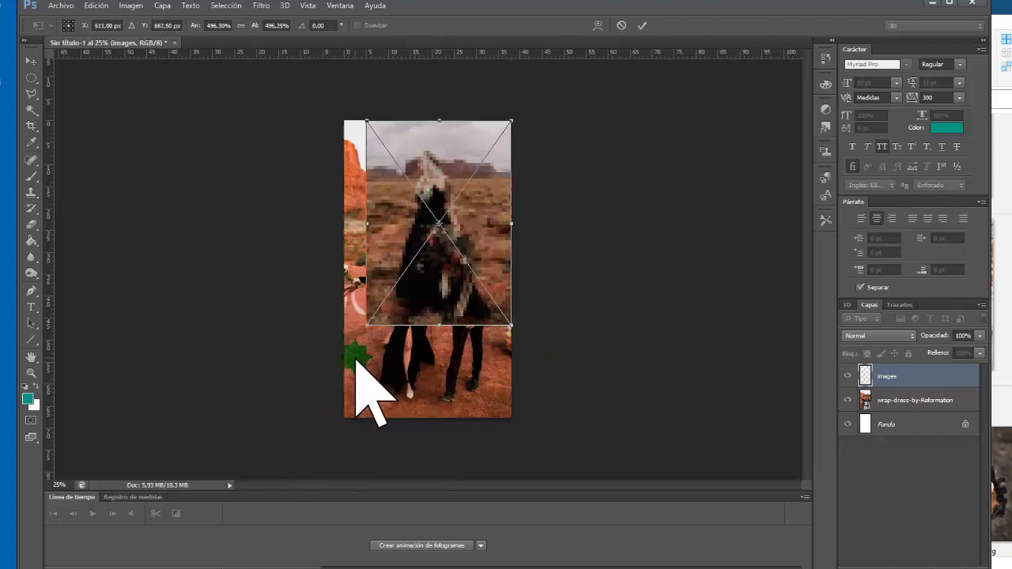
pyautogui.moveTo(367, 326); pyautogui.dragTo(302, 416)
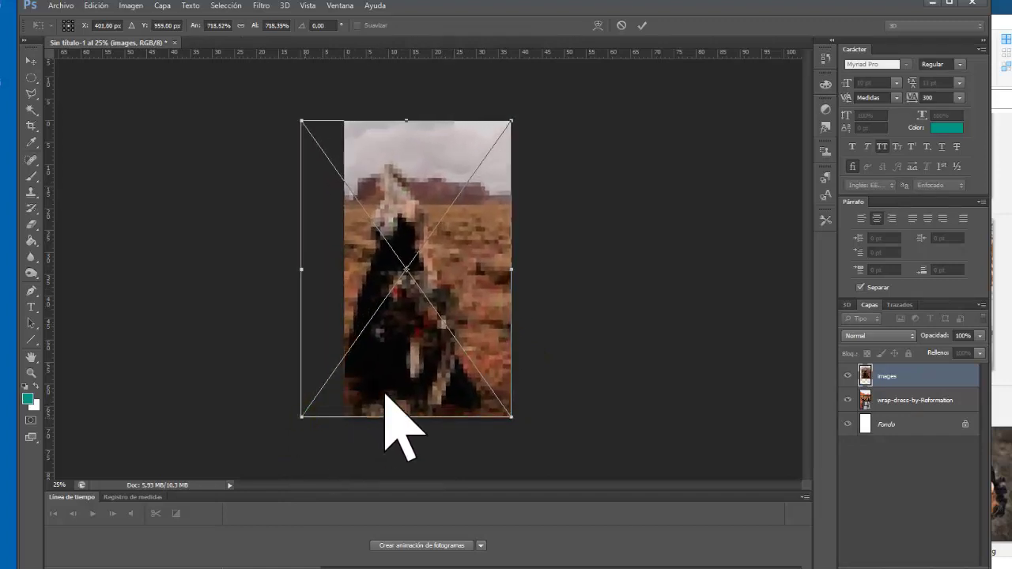
pyautogui.moveTo(416, 381); pyautogui.dragTo(430, 385)
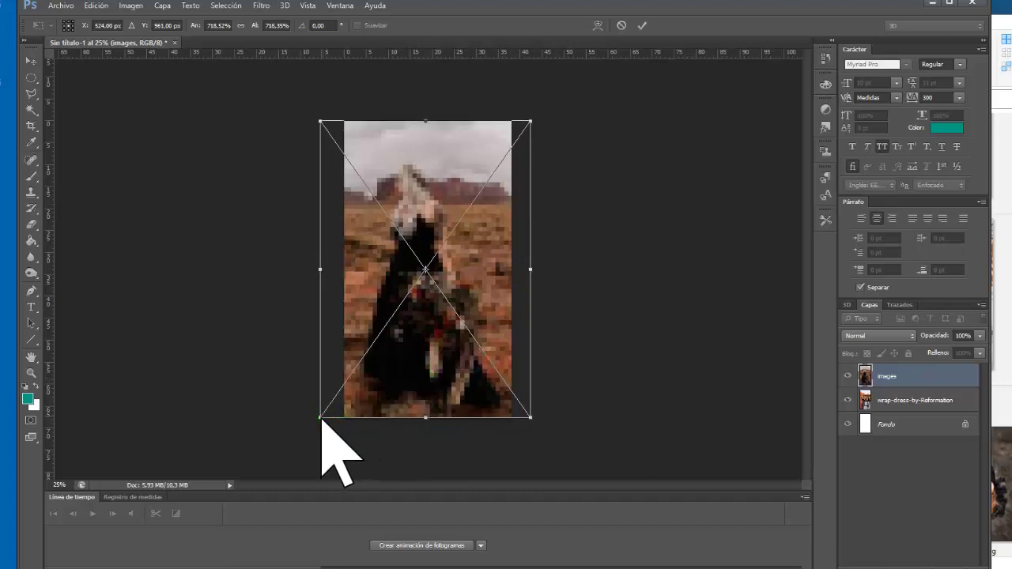
pyautogui.moveTo(320, 417); pyautogui.dragTo(317, 419)
pyautogui.moveTo(417, 395); pyautogui.dragTo(420, 395)
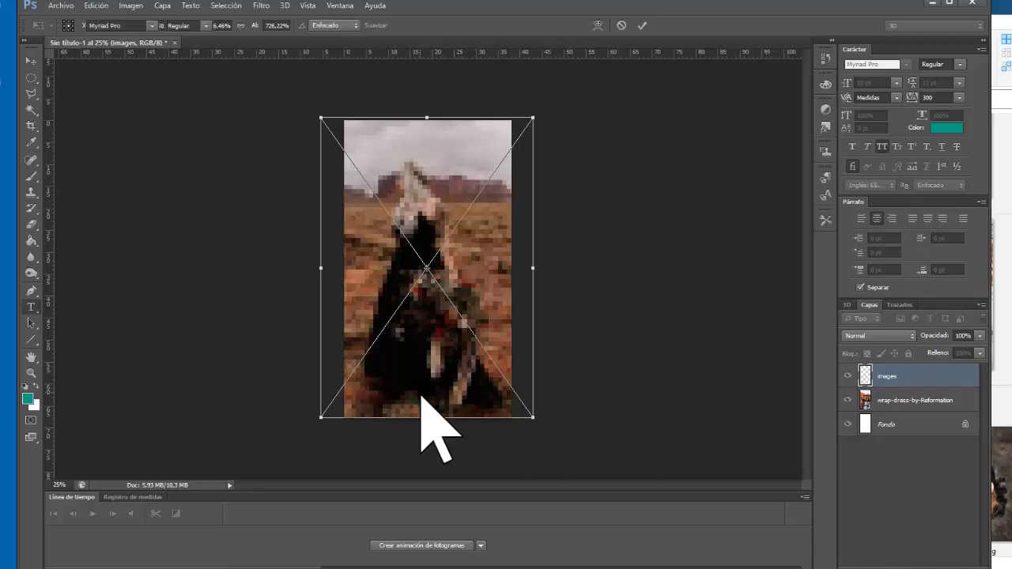
# Commit the images layer, then scale the 583e0bc31a00002500cca5b1 photo to about 138% to fill the canvas
pyautogui.press('Return')
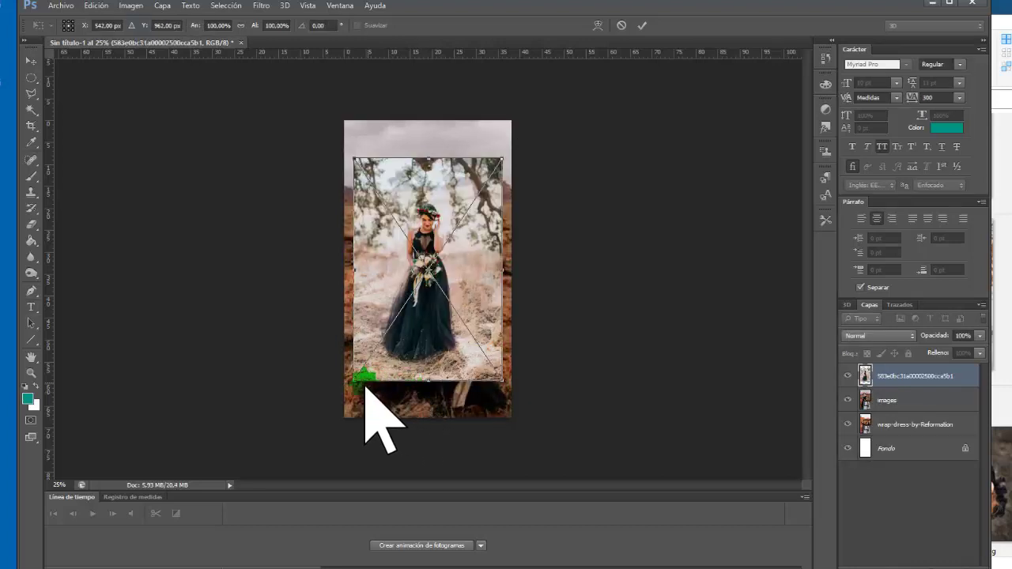
pyautogui.moveTo(353, 383); pyautogui.dragTo(302, 449)
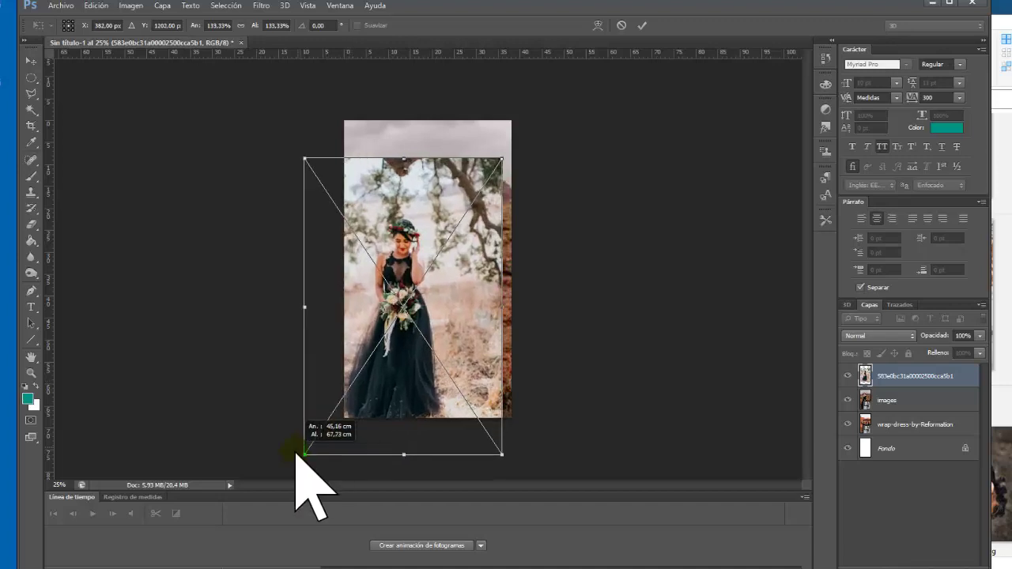
pyautogui.moveTo(409, 388); pyautogui.dragTo(437, 355)
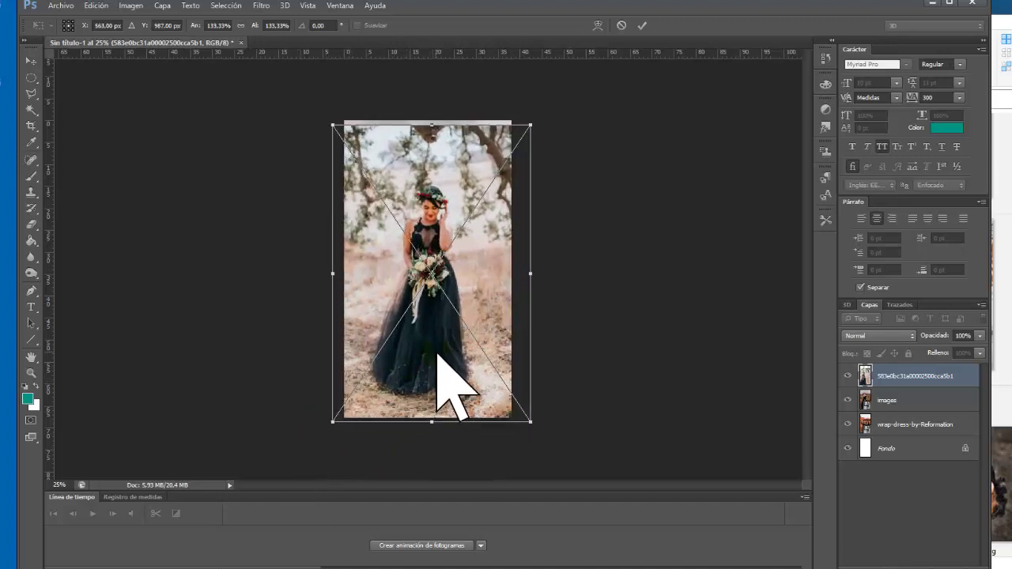
pyautogui.moveTo(530, 124); pyautogui.dragTo(537, 114)
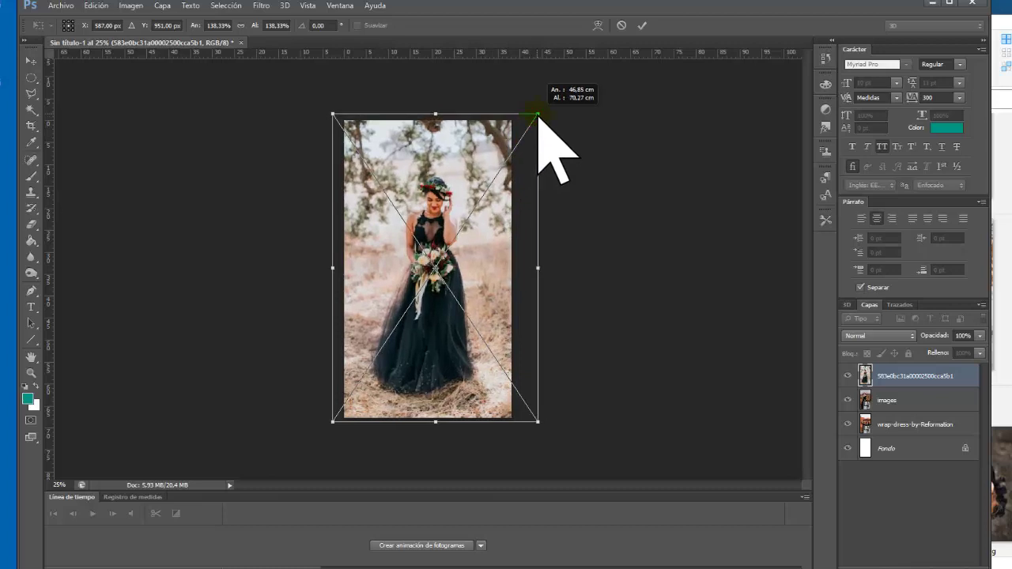
pyautogui.press('Left')
pyautogui.press('Left')
pyautogui.press('Left')
pyautogui.press('Left')
pyautogui.press('Left')
pyautogui.press('Left')
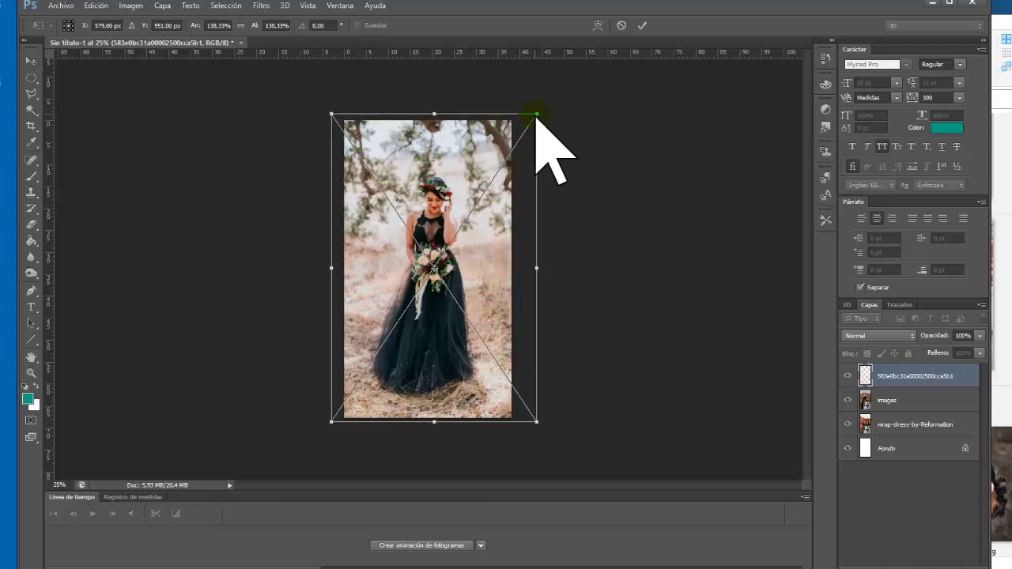
pyautogui.press('Return')
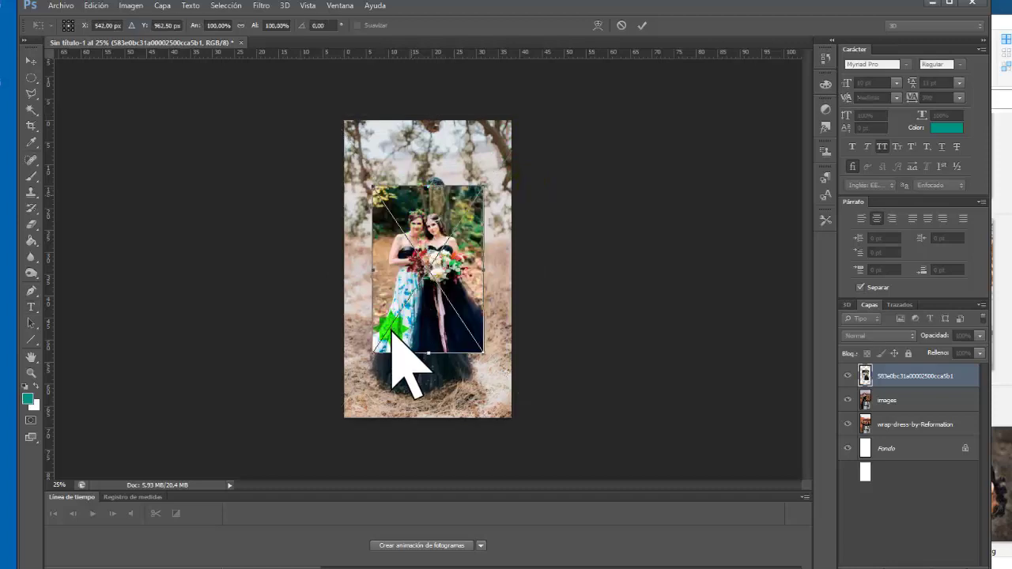
# Enlarge and position the cfb_2x_1480471 photo to cover the canvas
pyautogui.moveTo(370, 354); pyautogui.dragTo(299, 462)
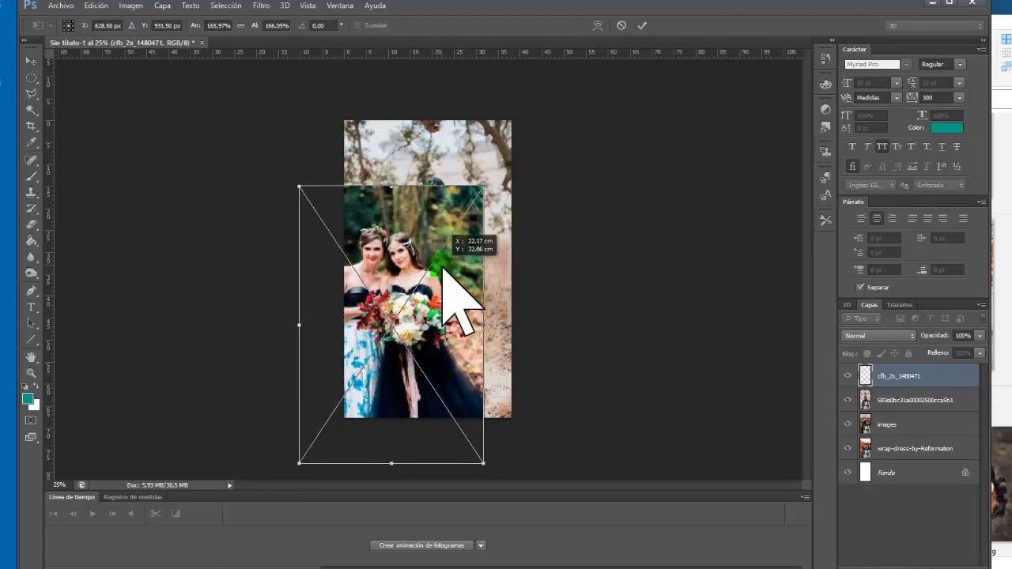
pyautogui.moveTo(435, 314); pyautogui.dragTo(466, 248)
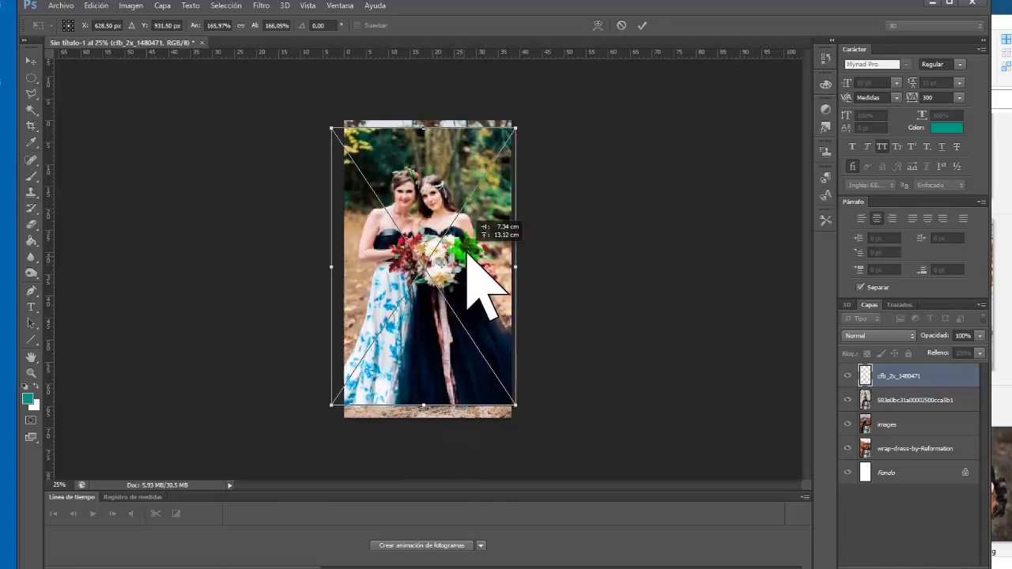
pyautogui.moveTo(333, 398)
pyautogui.mouseDown()
pyautogui.moveTo(318, 427)
pyautogui.moveTo(401, 403)
pyautogui.mouseUp()
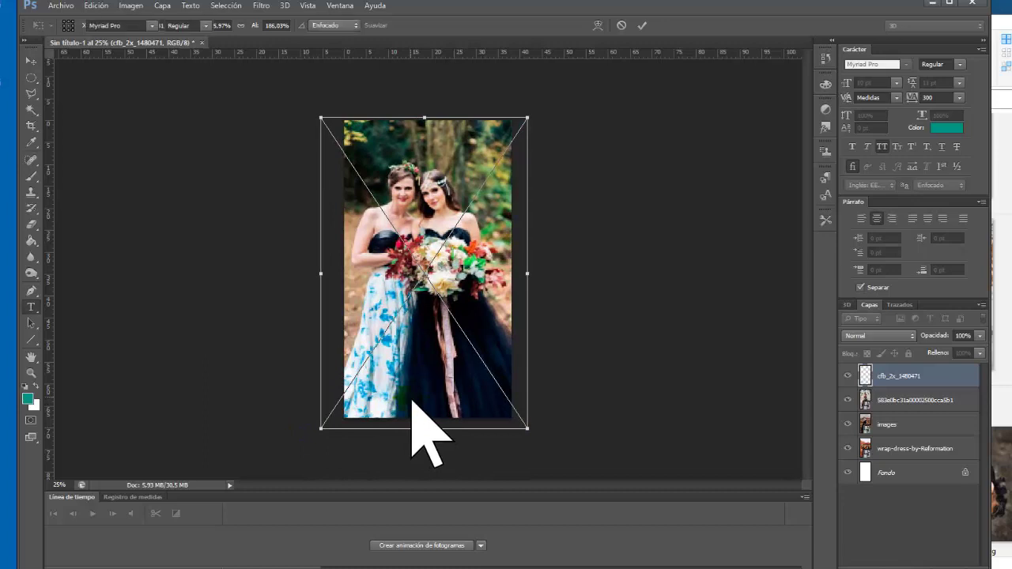
pyautogui.press('Return')
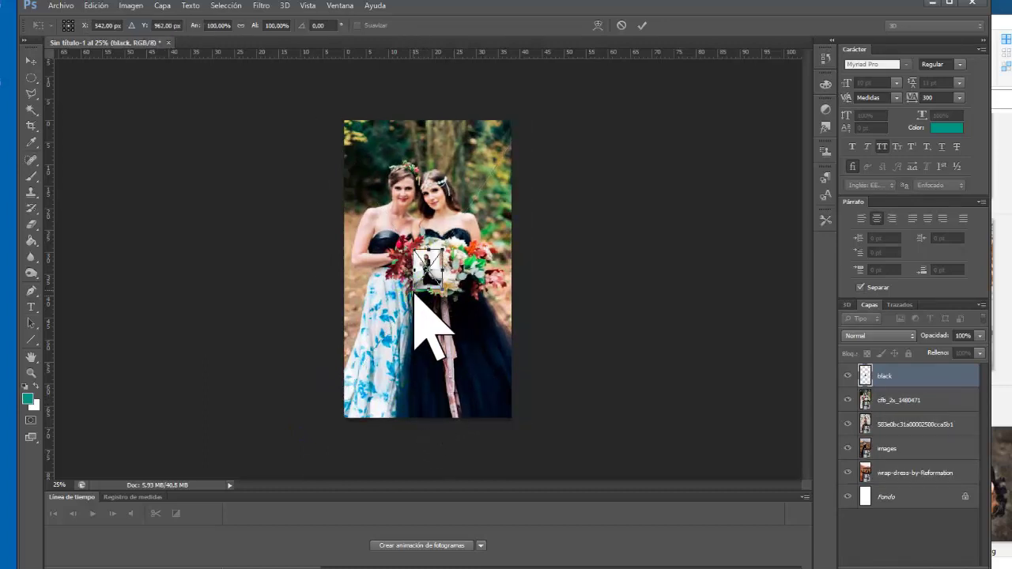
# Scale the black photo to about 821% and centre it over the canvas
pyautogui.moveTo(414, 286); pyautogui.dragTo(294, 452)
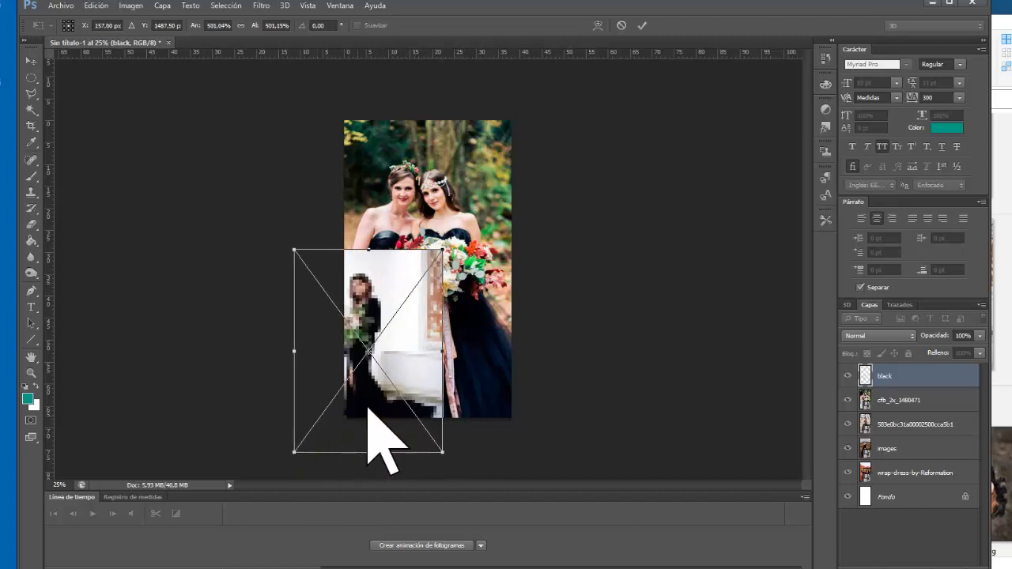
pyautogui.moveTo(367, 409); pyautogui.dragTo(433, 285)
pyautogui.moveTo(440, 269); pyautogui.dragTo(445, 262)
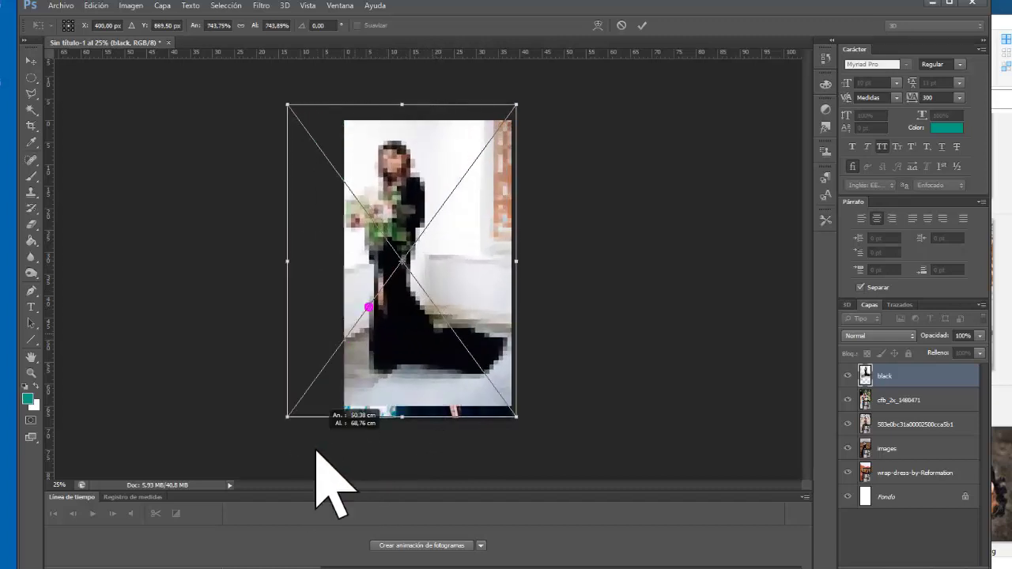
pyautogui.moveTo(368, 307); pyautogui.dragTo(384, 462)
pyautogui.moveTo(406, 417)
pyautogui.mouseDown()
pyautogui.moveTo(421, 388)
pyautogui.moveTo(441, 390)
pyautogui.mouseUp()
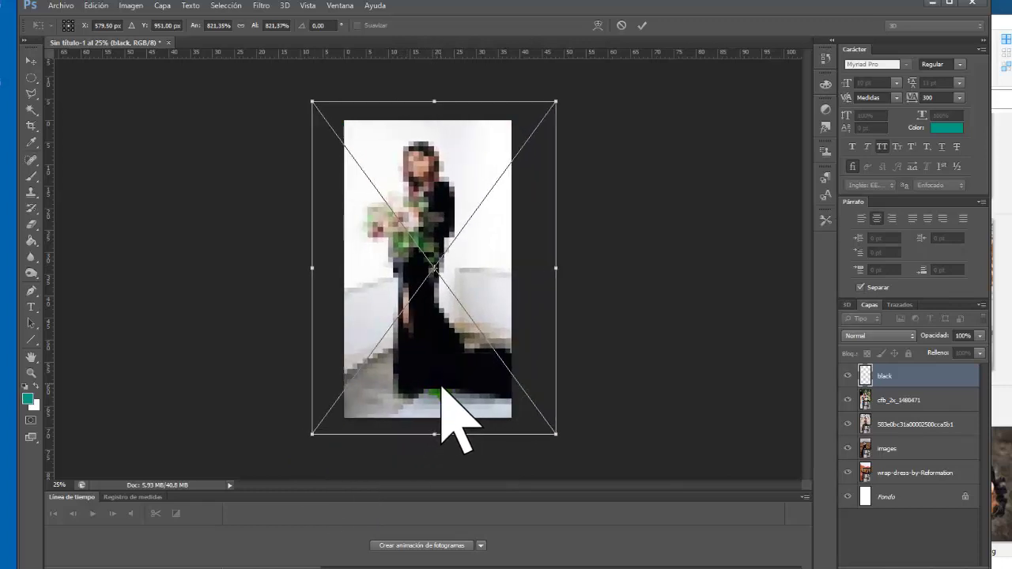
pyautogui.doubleClick(397, 392)
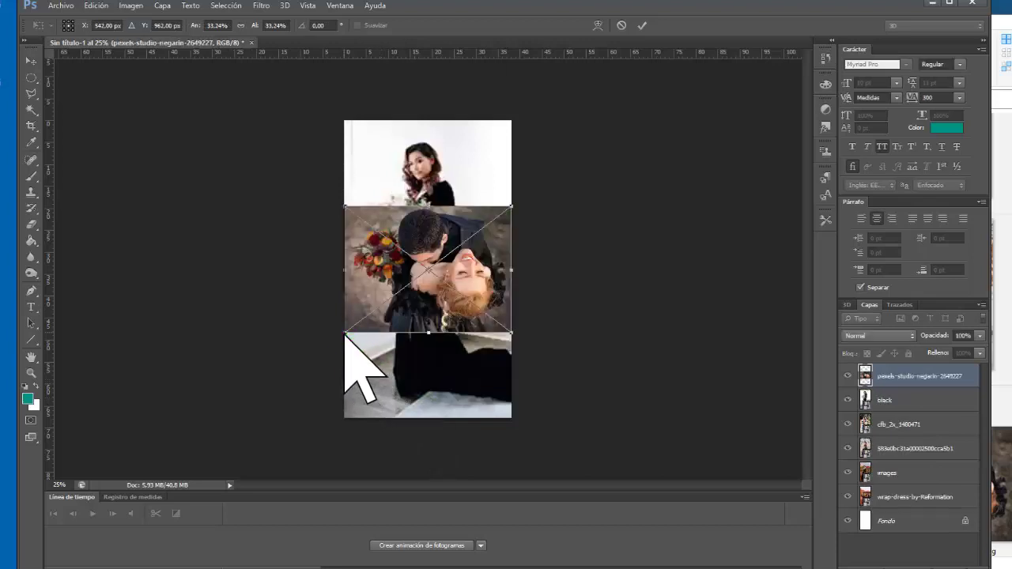
# Enlarge and position the pexels-studio-negarin-2649227 photo to cover the canvas
pyautogui.moveTo(324, 381); pyautogui.dragTo(221, 469)
pyautogui.moveTo(418, 356); pyautogui.dragTo(475, 269)
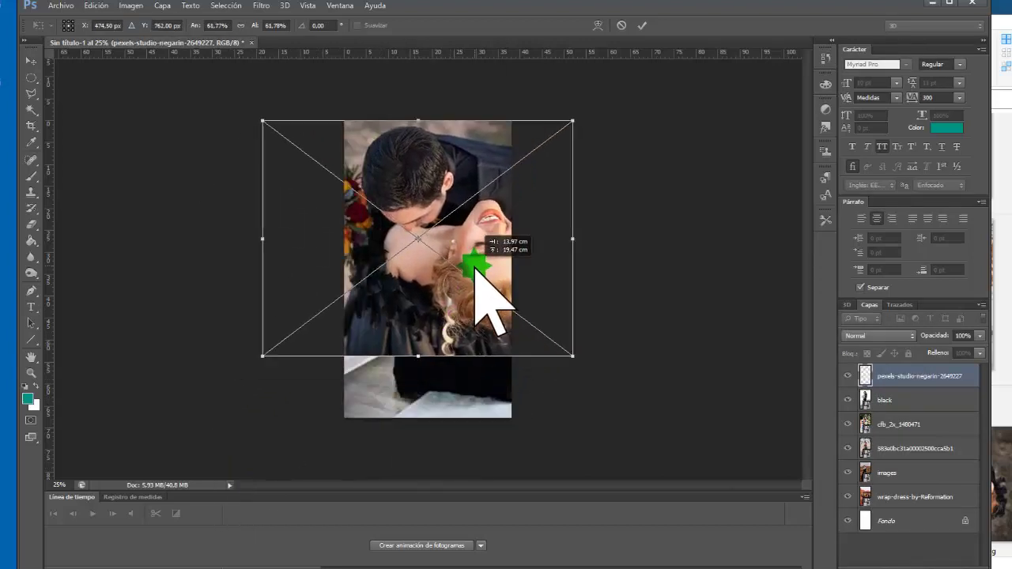
pyautogui.moveTo(262, 362); pyautogui.dragTo(186, 423)
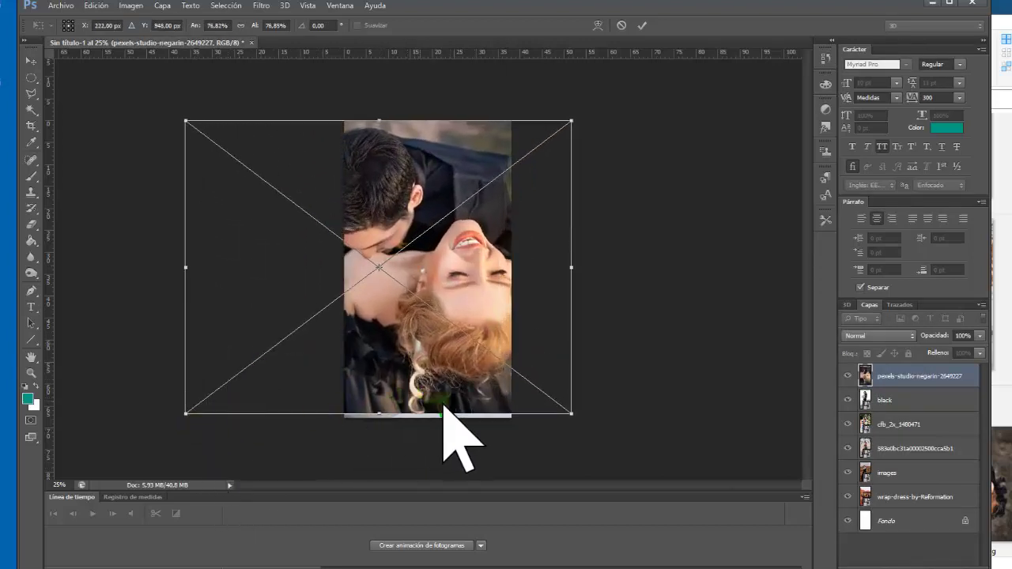
pyautogui.moveTo(576, 422); pyautogui.dragTo(590, 429)
pyautogui.moveTo(503, 417); pyautogui.dragTo(486, 405)
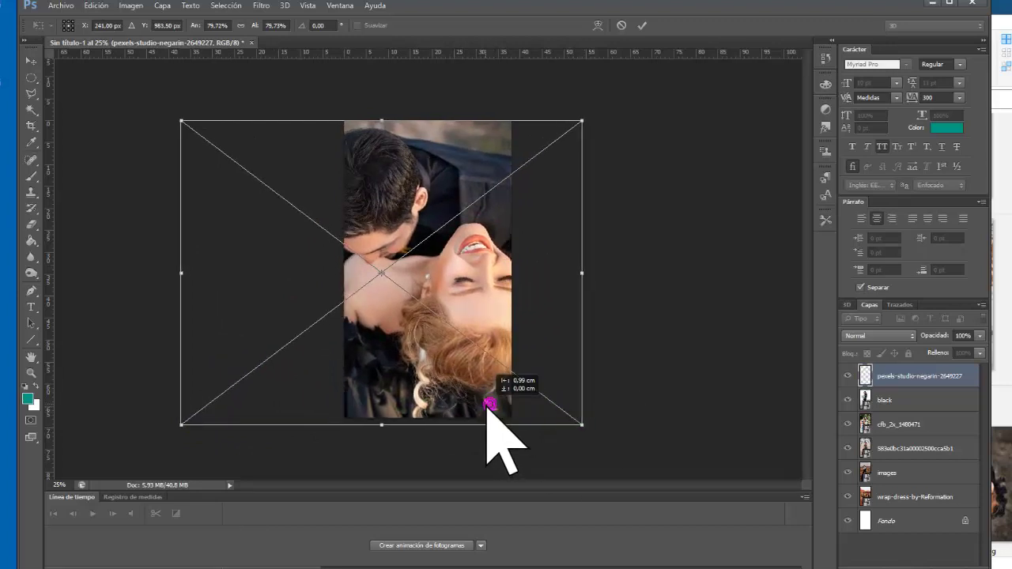
pyautogui.press('t')
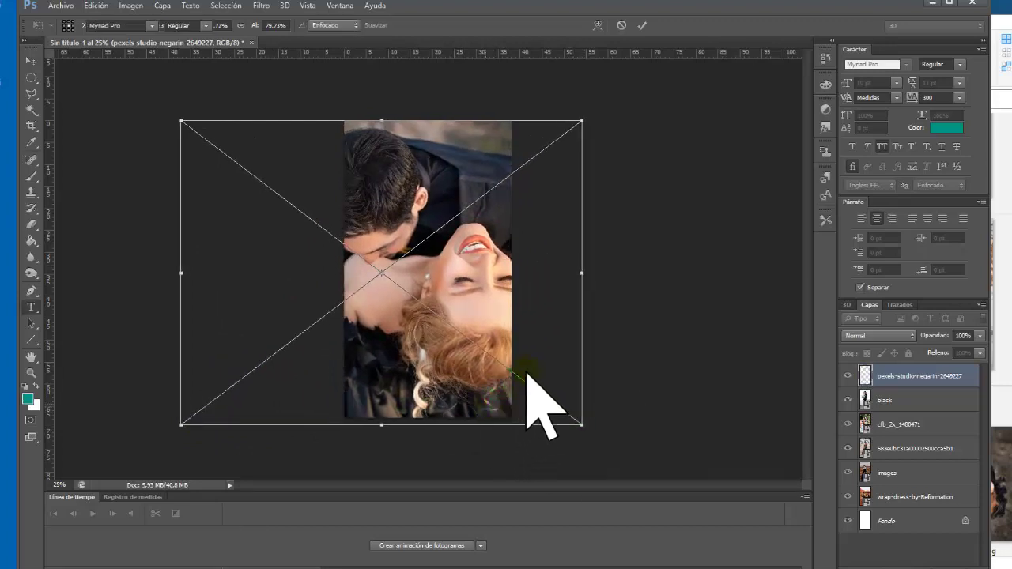
pyautogui.press('Return')
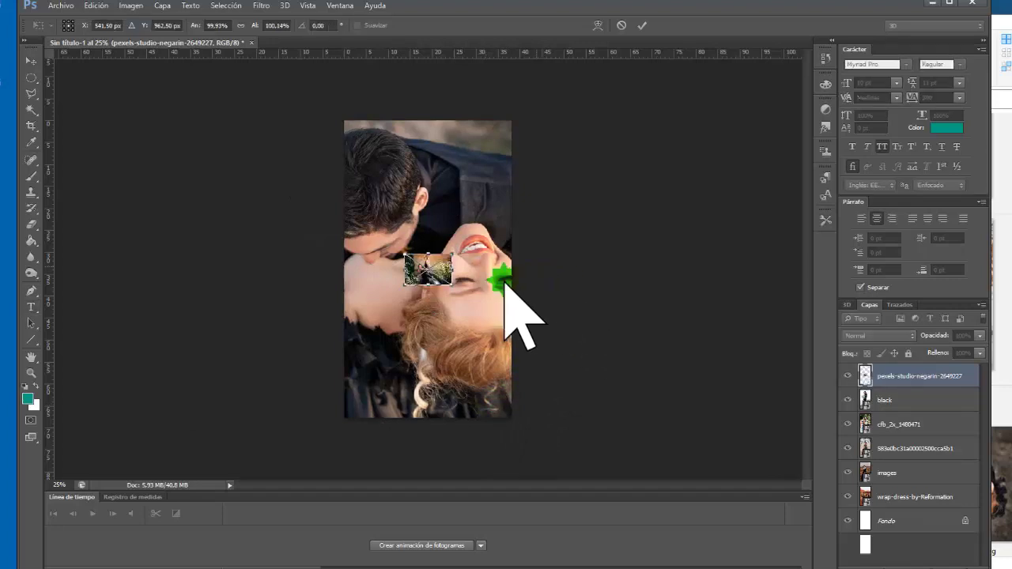
# Scale the 12-dramatic-black-wedding-dresses photo to about 941% to fill the canvas
pyautogui.moveTo(544, 267)
pyautogui.mouseDown()
pyautogui.moveTo(407, 288)
pyautogui.moveTo(139, 413)
pyautogui.moveTo(110, 439)
pyautogui.mouseUp()
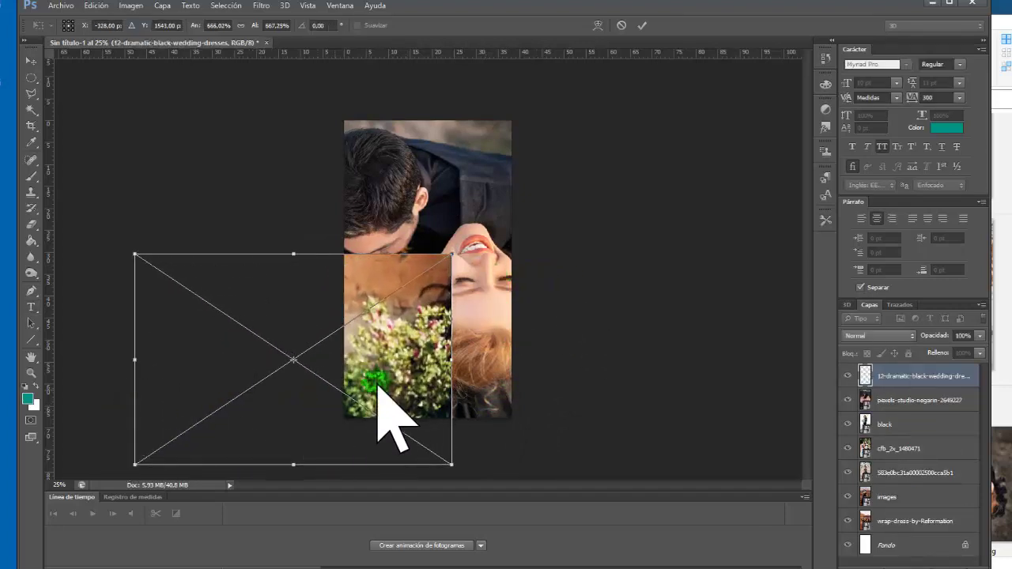
pyautogui.moveTo(379, 388)
pyautogui.mouseDown()
pyautogui.moveTo(493, 266)
pyautogui.moveTo(524, 266)
pyautogui.mouseUp()
pyautogui.moveTo(278, 331); pyautogui.dragTo(147, 420)
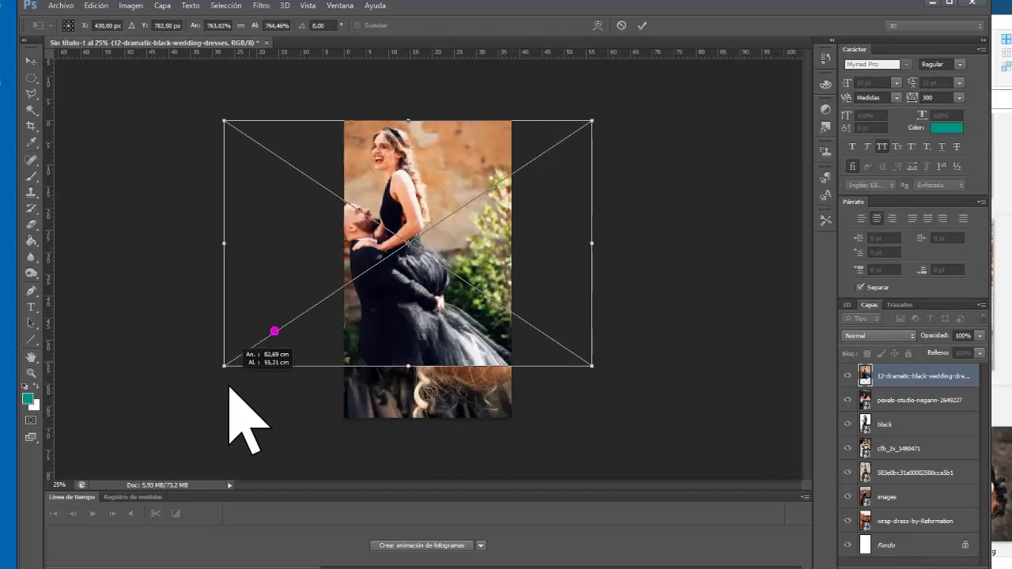
pyautogui.moveTo(403, 399)
pyautogui.mouseDown()
pyautogui.moveTo(492, 395)
pyautogui.moveTo(477, 392)
pyautogui.mouseUp()
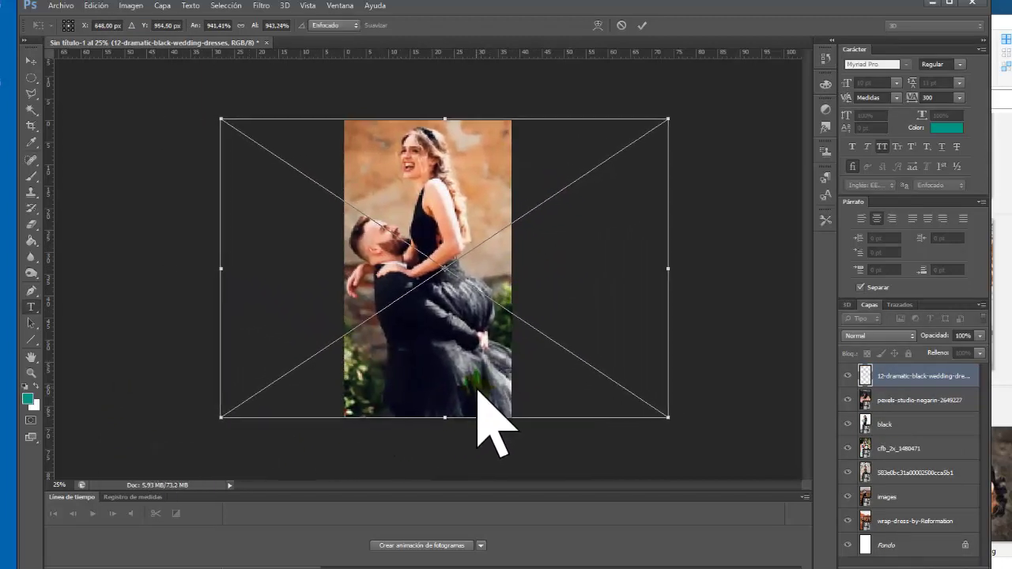
pyautogui.press('Return')
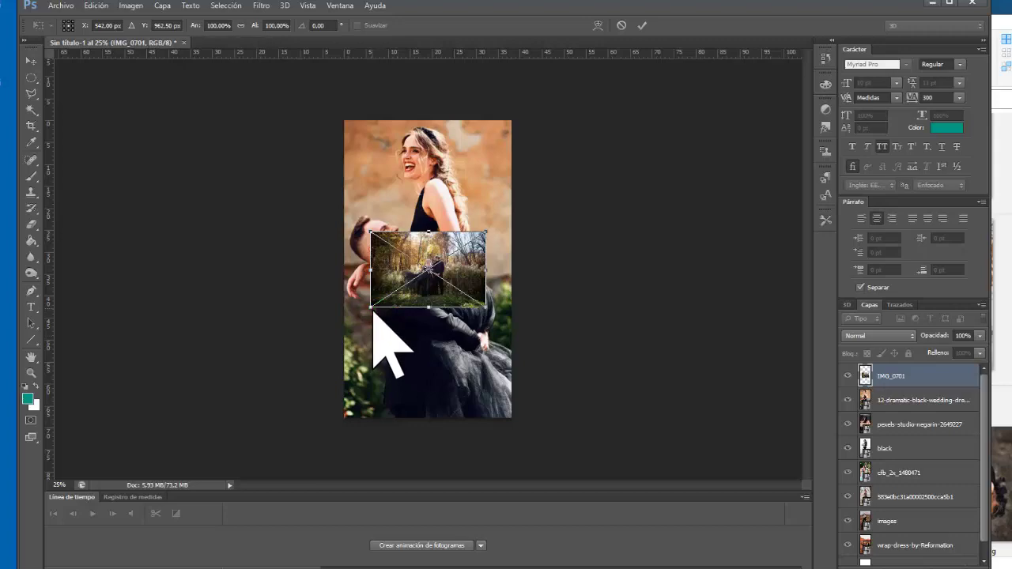
# Enlarge the IMG_0701 photo and centre it to cover the canvas
pyautogui.moveTo(379, 334)
pyautogui.mouseDown()
pyautogui.moveTo(226, 432)
pyautogui.moveTo(169, 437)
pyautogui.mouseUp()
pyautogui.moveTo(420, 380); pyautogui.dragTo(520, 270)
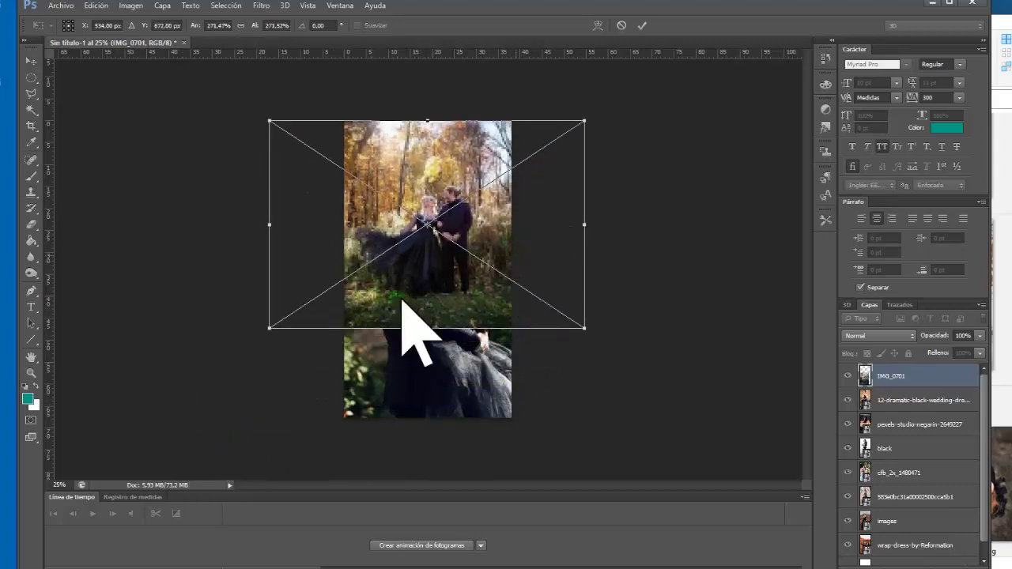
pyautogui.moveTo(269, 327); pyautogui.dragTo(113, 418)
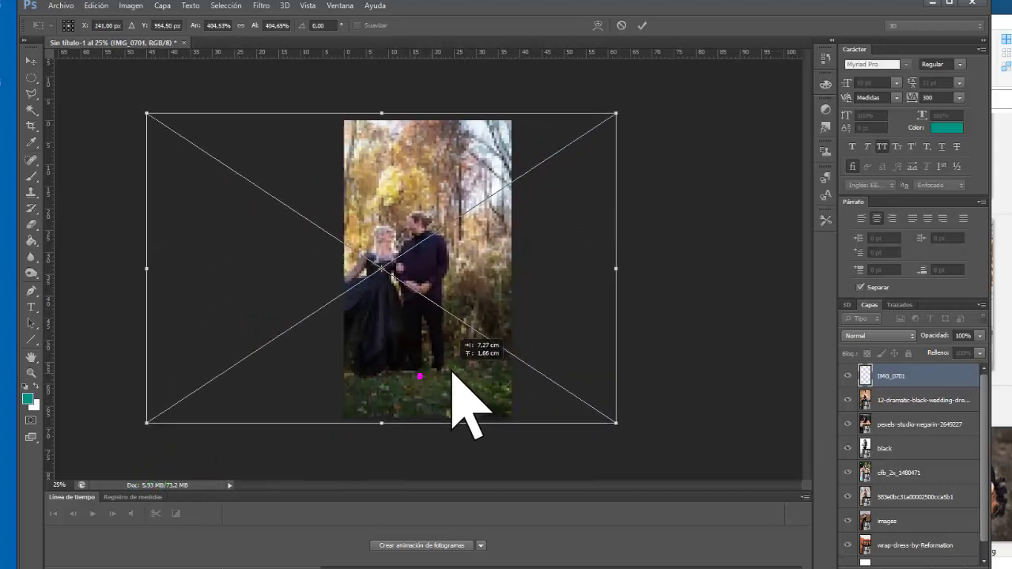
pyautogui.moveTo(373, 429); pyautogui.dragTo(506, 371)
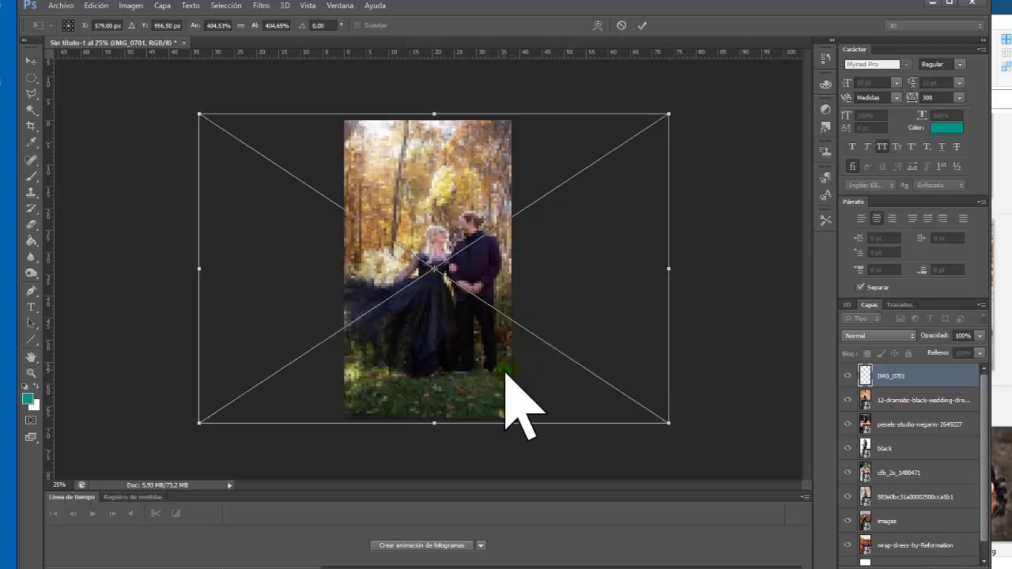
pyautogui.press('Return')
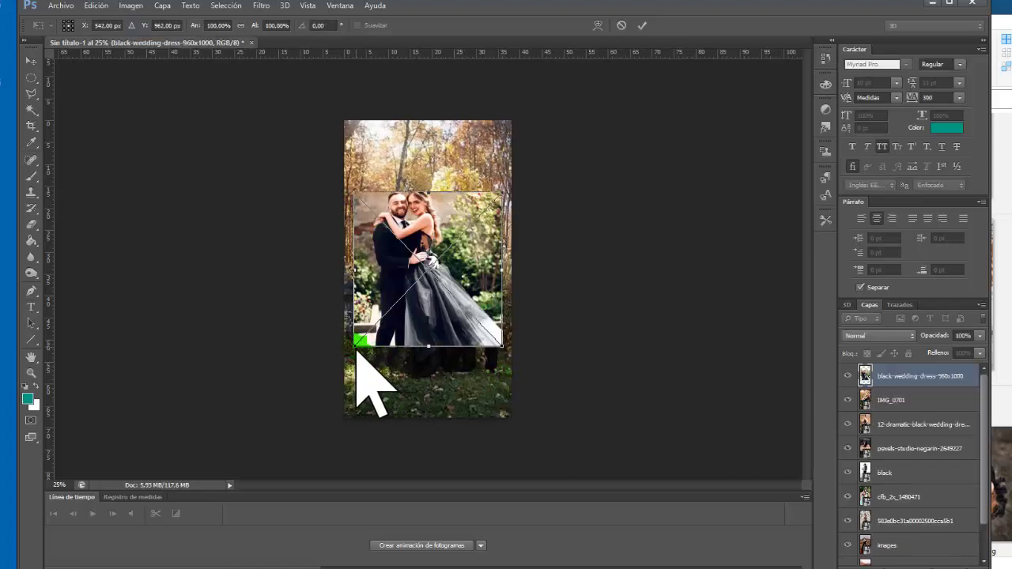
# Scale the black-wedding-dress-960x1000 photo to about 196% to fill the canvas
pyautogui.moveTo(345, 377)
pyautogui.mouseDown()
pyautogui.moveTo(302, 381)
pyautogui.moveTo(401, 384)
pyautogui.moveTo(480, 327)
pyautogui.mouseUp()
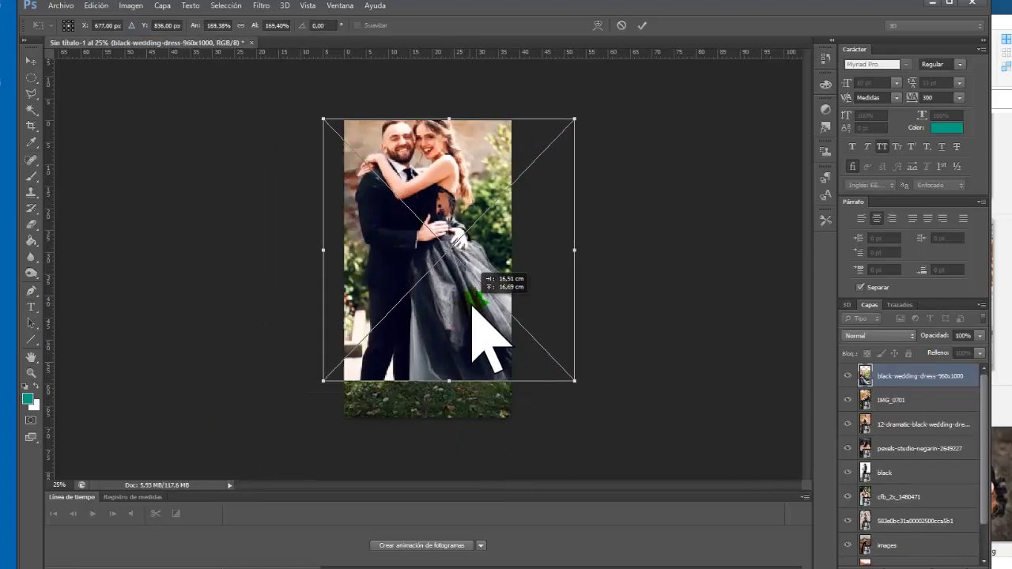
pyautogui.moveTo(329, 401)
pyautogui.mouseDown()
pyautogui.moveTo(316, 407)
pyautogui.moveTo(401, 413)
pyautogui.moveTo(435, 394)
pyautogui.mouseUp()
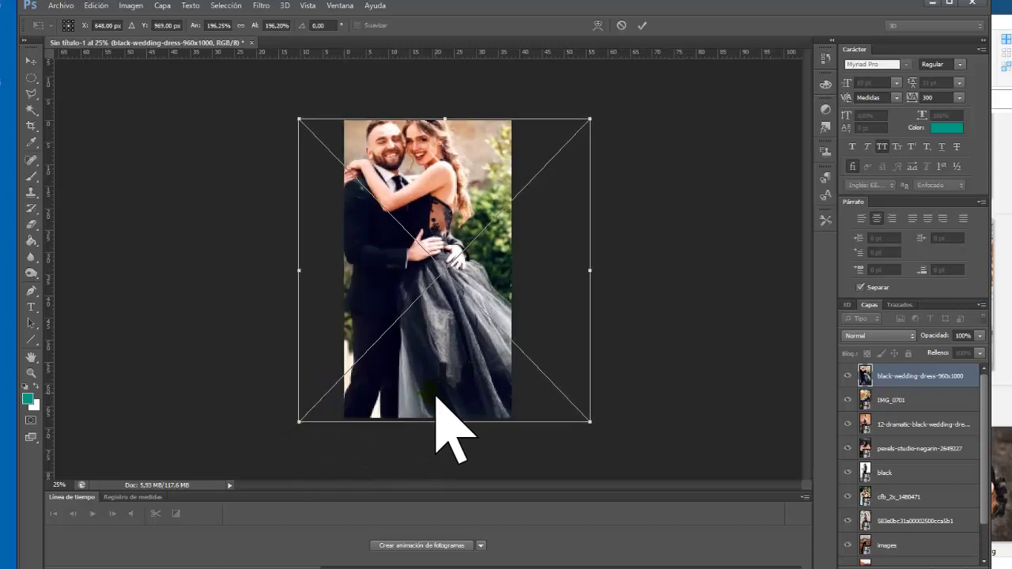
pyautogui.press('Return')
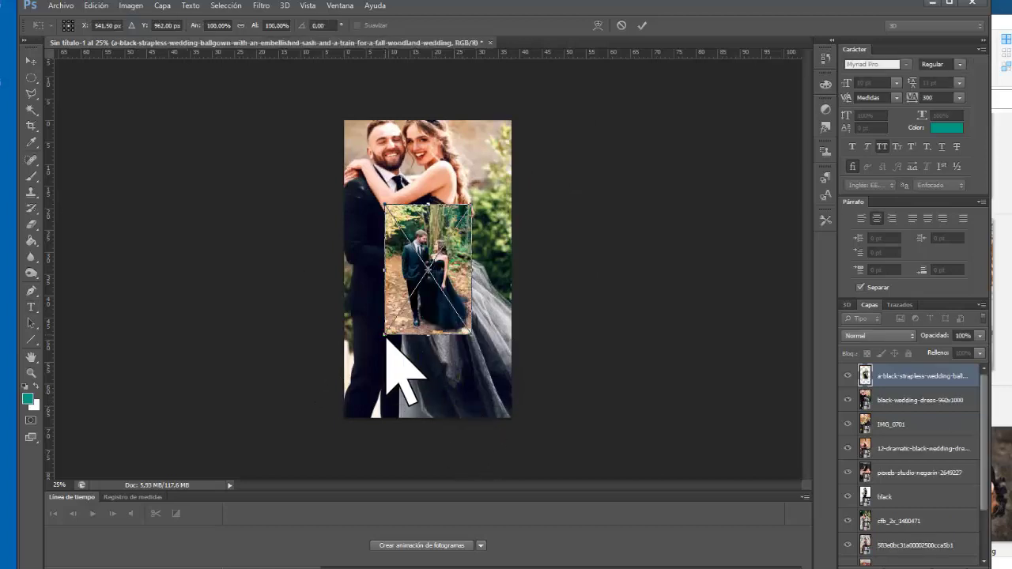
# Scale the strapless ballgown woodland photo to about 255% and position it over the canvas
pyautogui.moveTo(389, 417)
pyautogui.mouseDown()
pyautogui.moveTo(312, 443)
pyautogui.moveTo(290, 479)
pyautogui.mouseUp()
pyautogui.moveTo(398, 339); pyautogui.dragTo(448, 239)
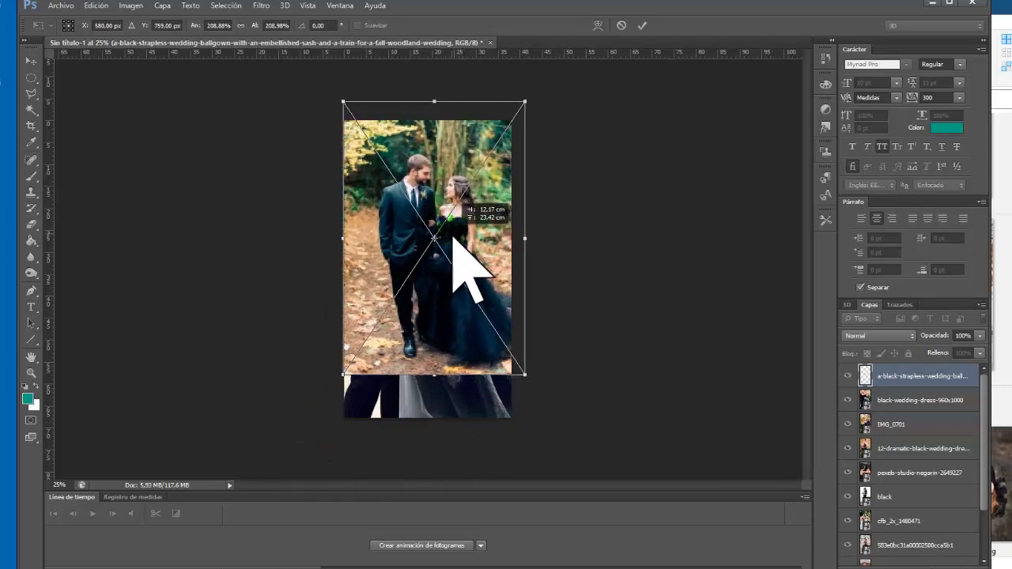
pyautogui.moveTo(336, 374); pyautogui.dragTo(300, 434)
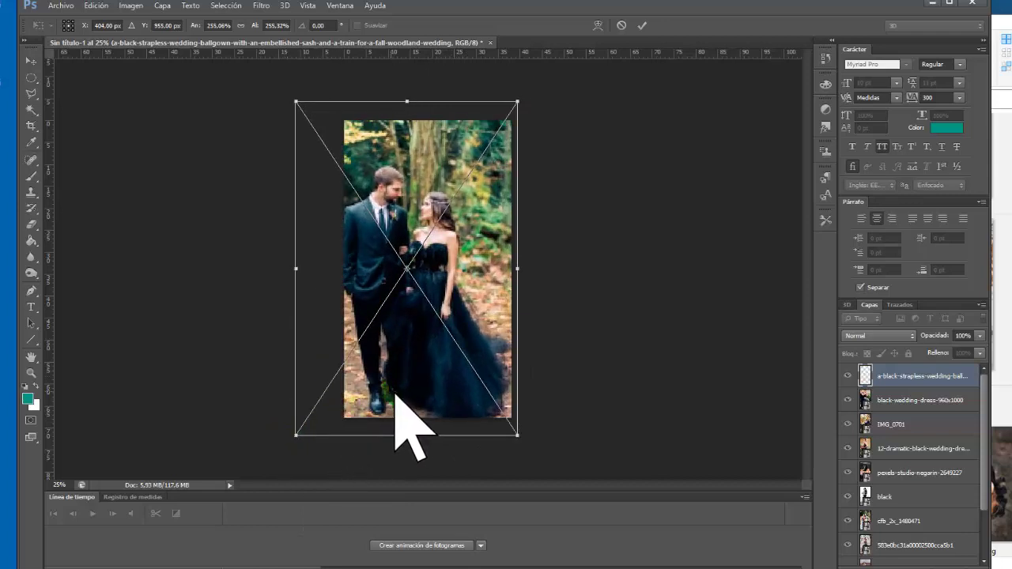
pyautogui.moveTo(403, 395); pyautogui.dragTo(407, 393)
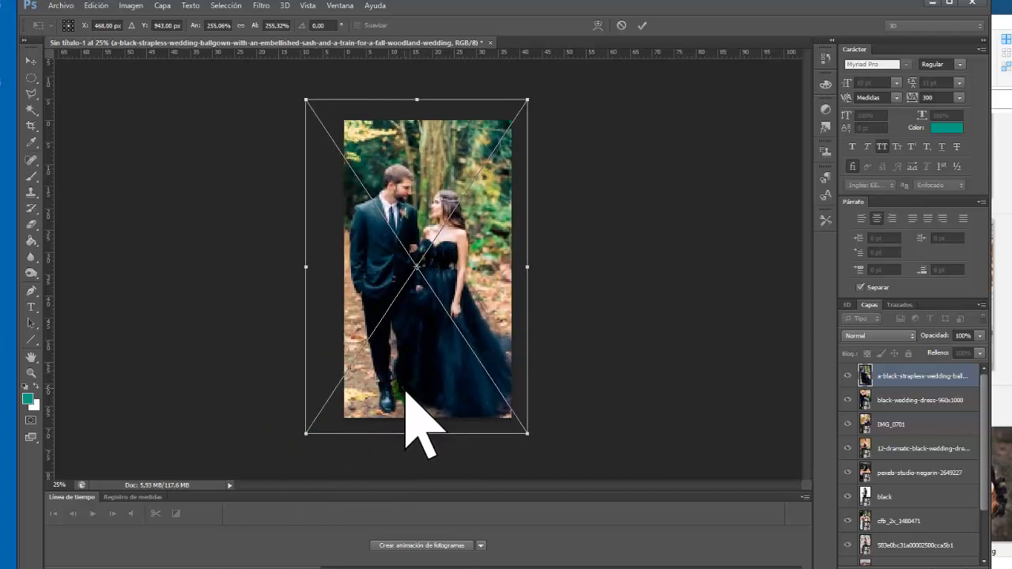
pyautogui.press('Return')
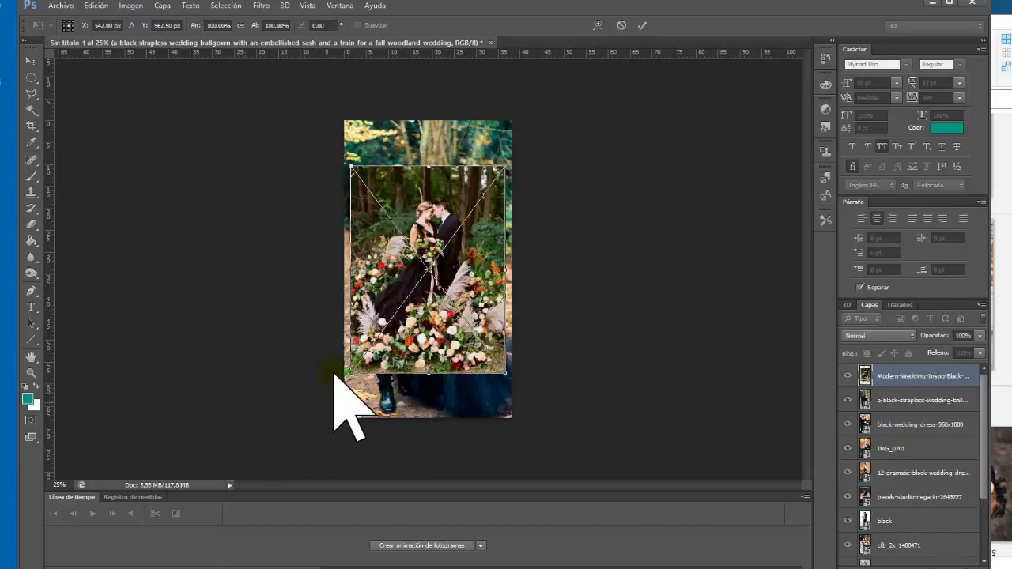
# Enlarge the floral Modern-Wedding-Inspo-Black-Wedding-Dress-34 photo to about 154% to fill the canvas
pyautogui.moveTo(346, 416)
pyautogui.mouseDown()
pyautogui.moveTo(265, 453)
pyautogui.moveTo(266, 479)
pyautogui.mouseUp()
pyautogui.moveTo(406, 384); pyautogui.dragTo(451, 319)
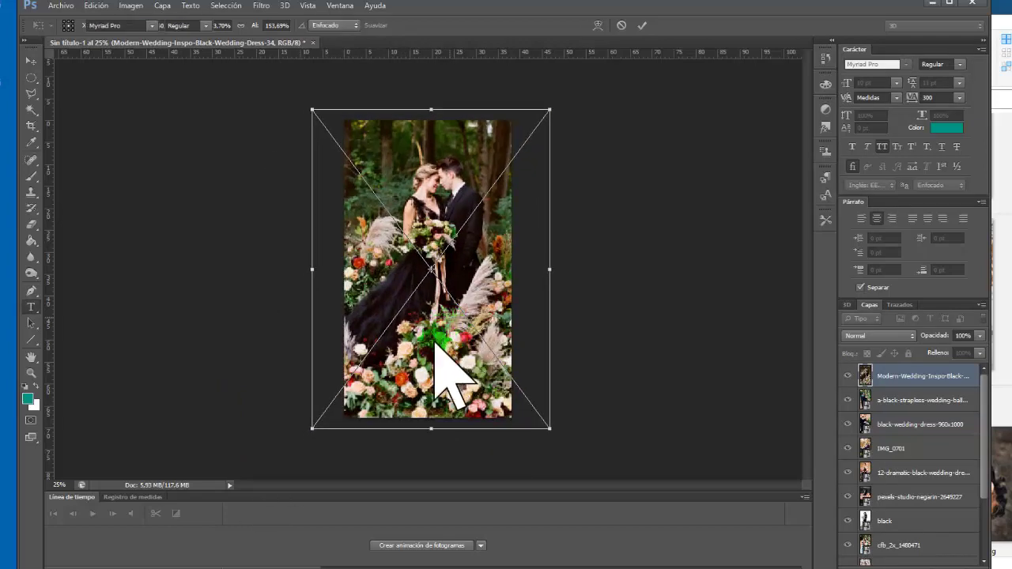
pyautogui.press('Return')
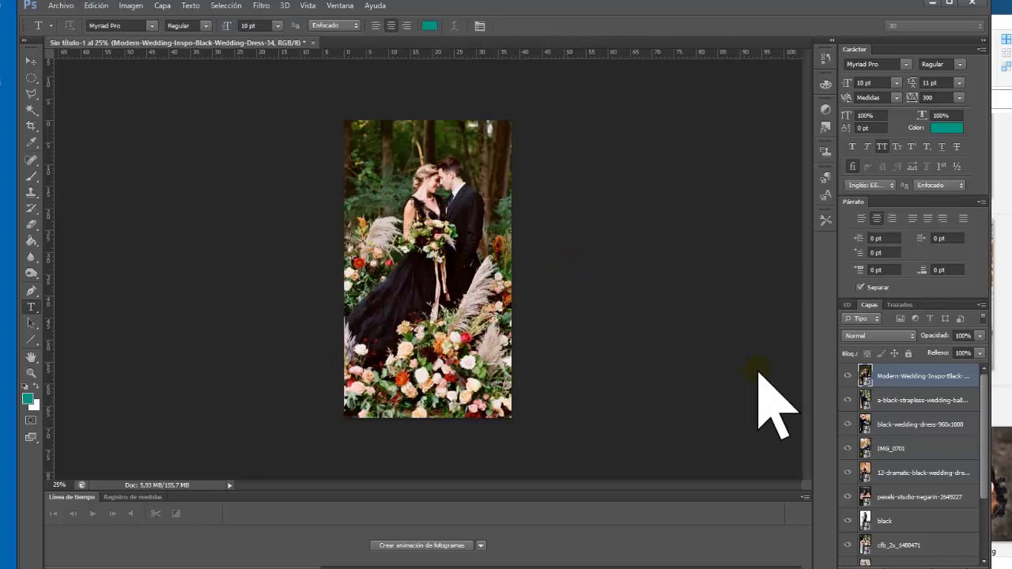
# Scroll the Layers panel to its bottom, then bring the Descargas en G photo folder forward
pyautogui.moveTo(868, 395); pyautogui.dragTo(897, 397)
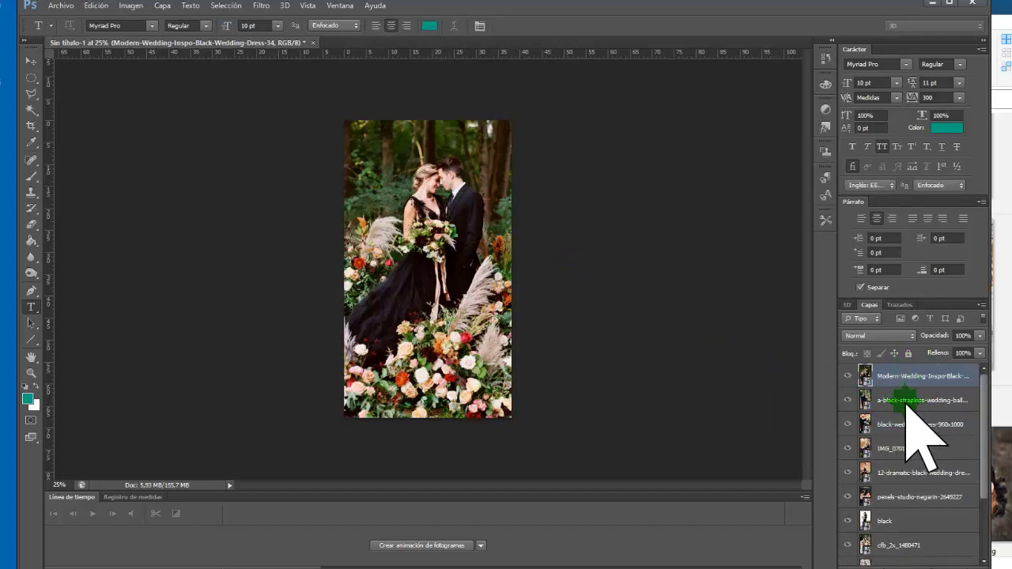
pyautogui.moveTo(898, 397)
pyautogui.mouseDown()
pyautogui.moveTo(902, 544)
pyautogui.moveTo(915, 524)
pyautogui.moveTo(922, 417)
pyautogui.moveTo(914, 553)
pyautogui.moveTo(891, 522)
pyautogui.moveTo(904, 535)
pyautogui.moveTo(915, 417)
pyautogui.moveTo(903, 537)
pyautogui.moveTo(903, 481)
pyautogui.moveTo(885, 524)
pyautogui.mouseUp()
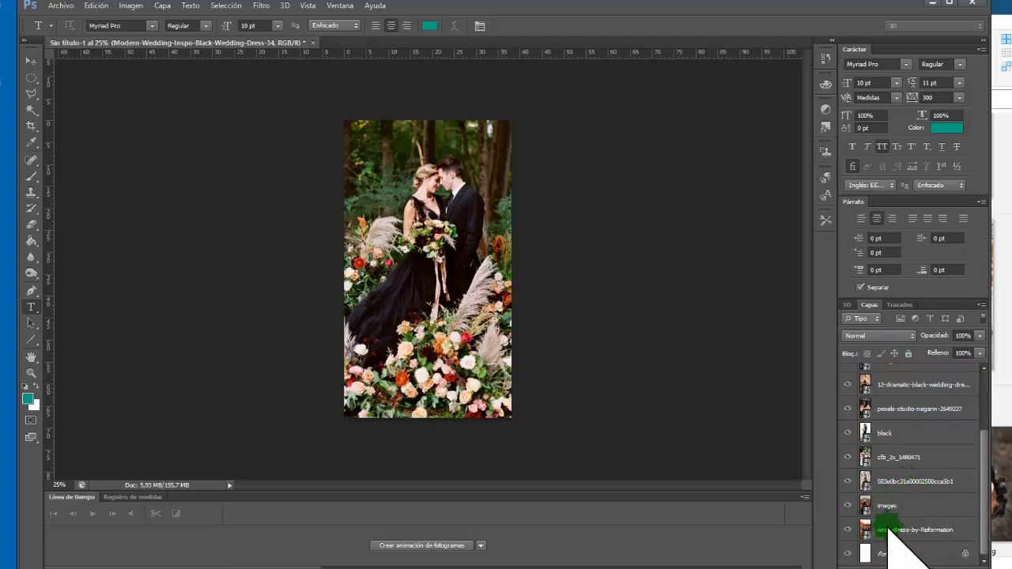
pyautogui.click(1003, 300)
# Drop the black-and-white pexels-studio-negarin-2908668 photo from the folder into the wedding document
pyautogui.moveTo(790, 6); pyautogui.dragTo(570, 0)
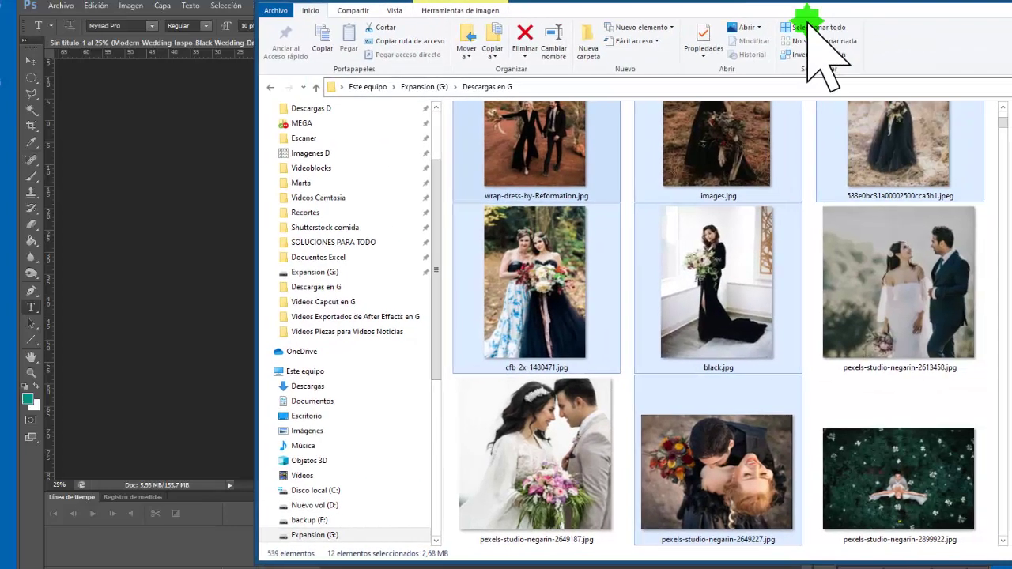
pyautogui.scroll(-3, 818, 308)
pyautogui.scroll(-2, 818, 348)
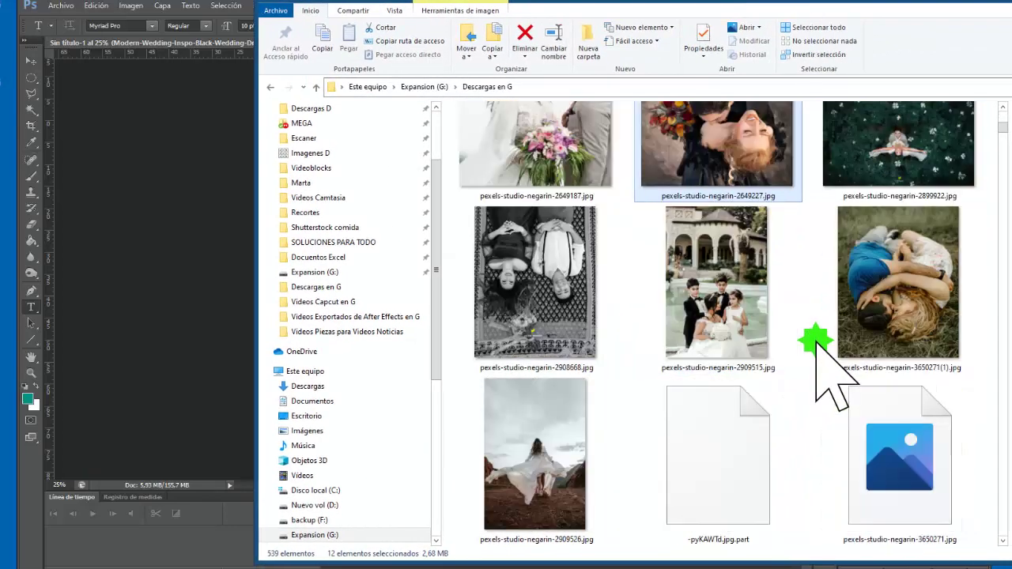
pyautogui.click(553, 281)
pyautogui.click(233, 292)
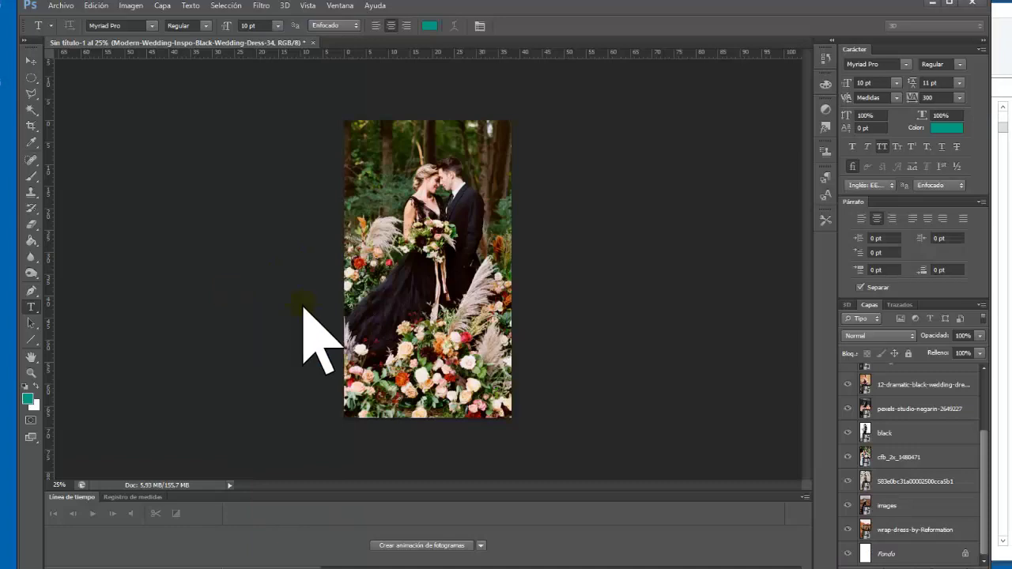
pyautogui.moveTo(303, 304); pyautogui.dragTo(478, 361)
# Enlarge the placed photo to about 82% width and move it lower and right on the canvas
pyautogui.moveTo(346, 416)
pyautogui.mouseDown()
pyautogui.moveTo(297, 405)
pyautogui.moveTo(422, 350)
pyautogui.moveTo(493, 289)
pyautogui.moveTo(328, 412)
pyautogui.moveTo(248, 533)
pyautogui.mouseUp()
pyautogui.moveTo(479, 282)
pyautogui.mouseDown()
pyautogui.moveTo(535, 289)
pyautogui.moveTo(529, 257)
pyautogui.moveTo(545, 257)
pyautogui.moveTo(545, 266)
pyautogui.mouseUp()
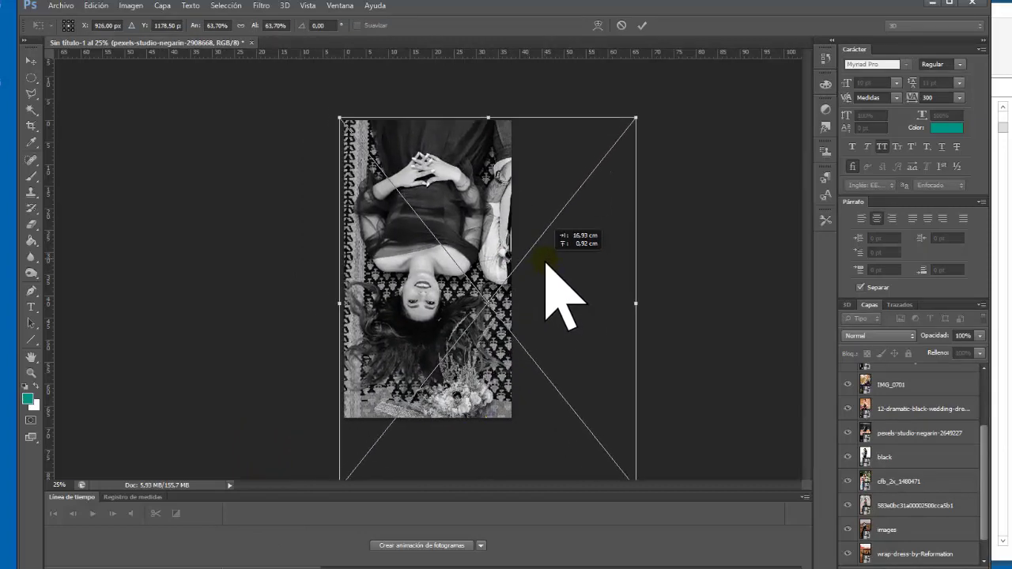
pyautogui.moveTo(636, 111); pyautogui.dragTo(682, 60)
pyautogui.moveTo(440, 237); pyautogui.dragTo(425, 279)
pyautogui.moveTo(668, 121); pyautogui.dragTo(721, 88)
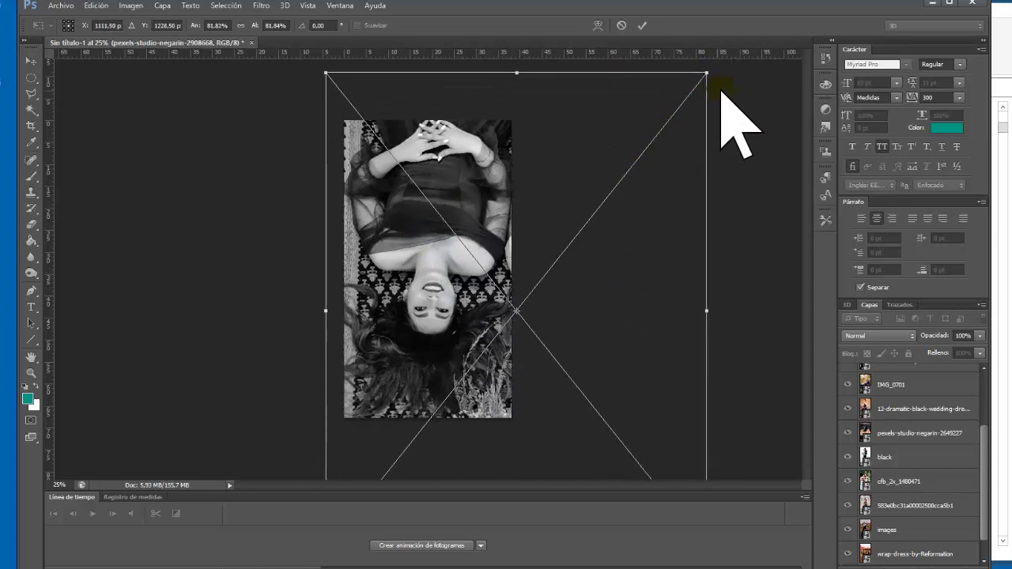
pyautogui.moveTo(442, 264); pyautogui.dragTo(439, 289)
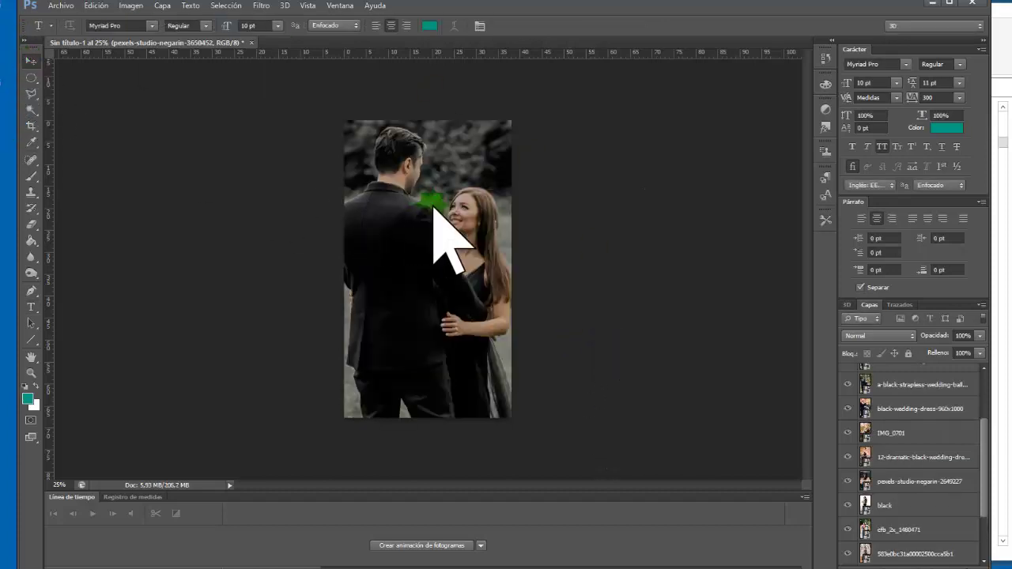
pyautogui.press('v')
pyautogui.scroll(-1, 958, 434)
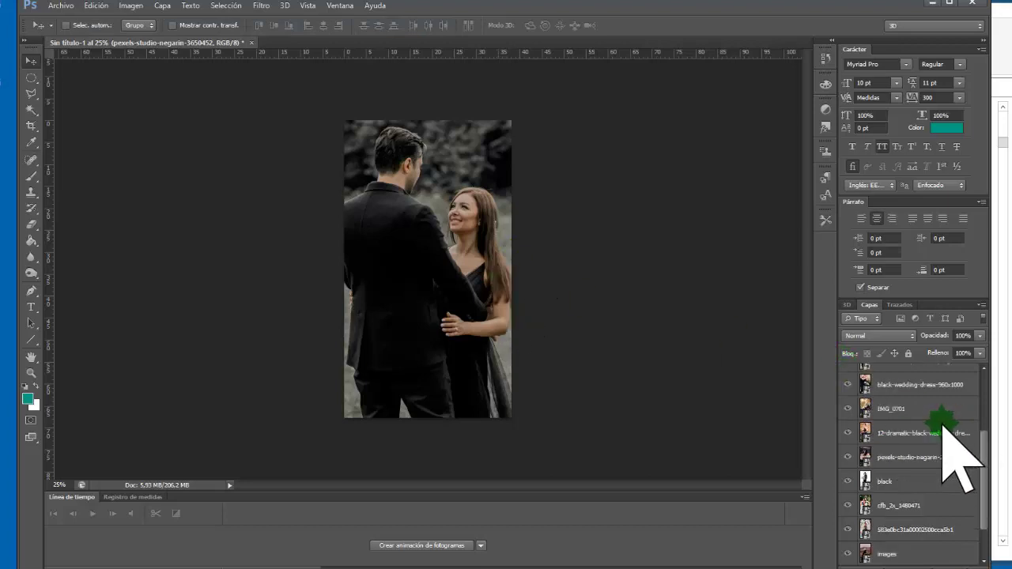
pyautogui.scroll(-2, 893, 499)
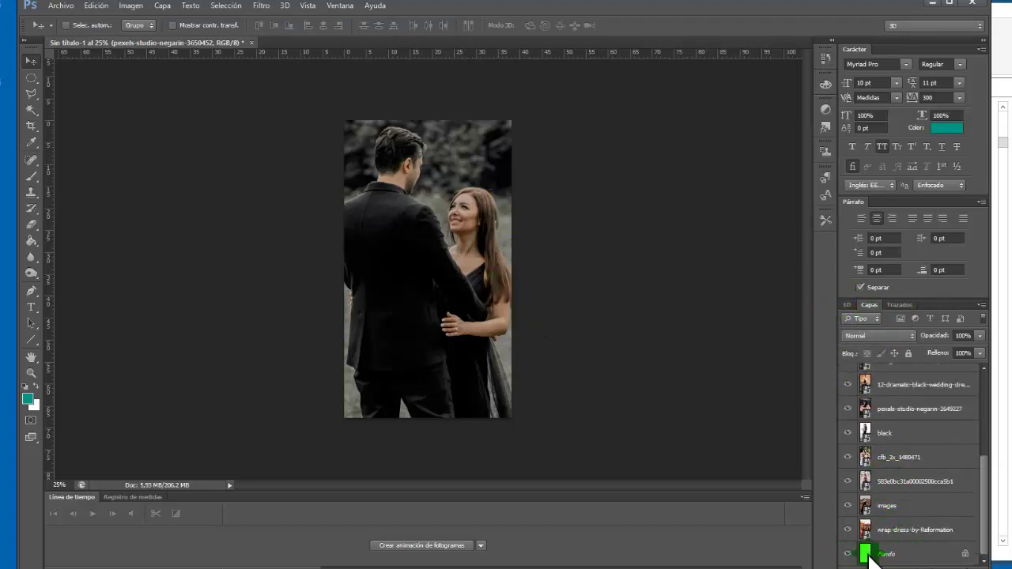
pyautogui.click(964, 553)
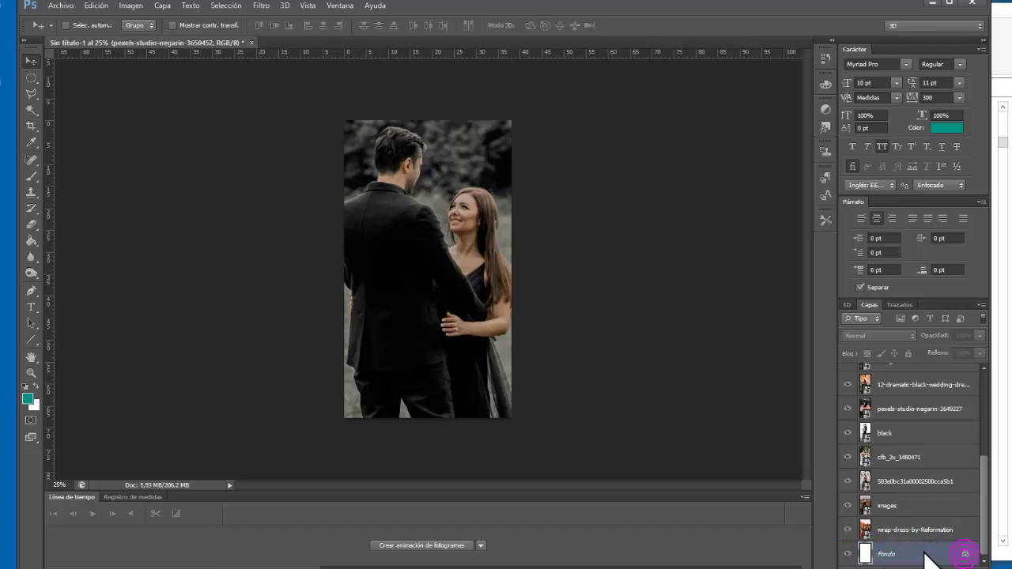
pyautogui.click(879, 502)
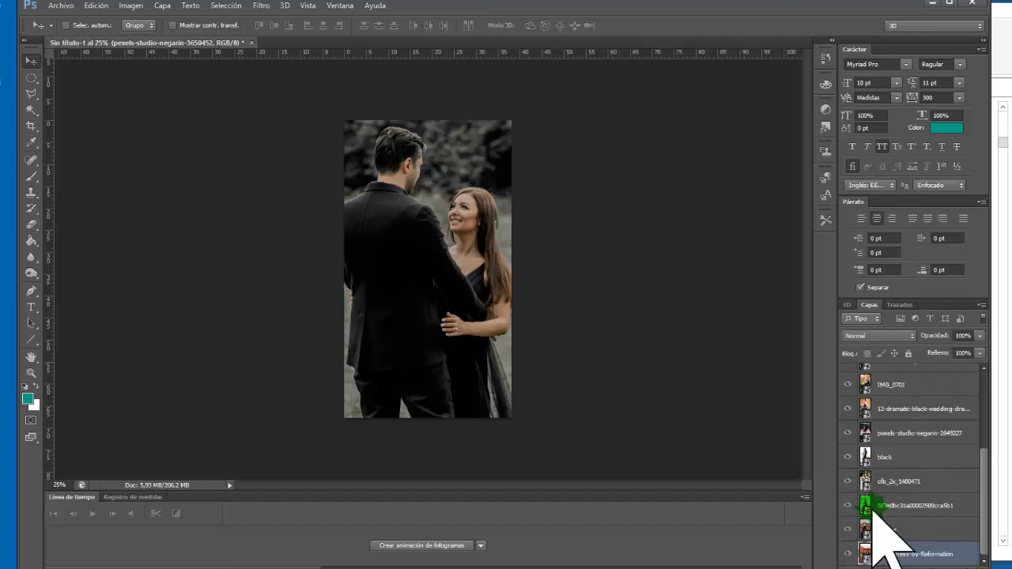
pyautogui.scroll(5, 885, 498)
pyautogui.scroll(2, 890, 513)
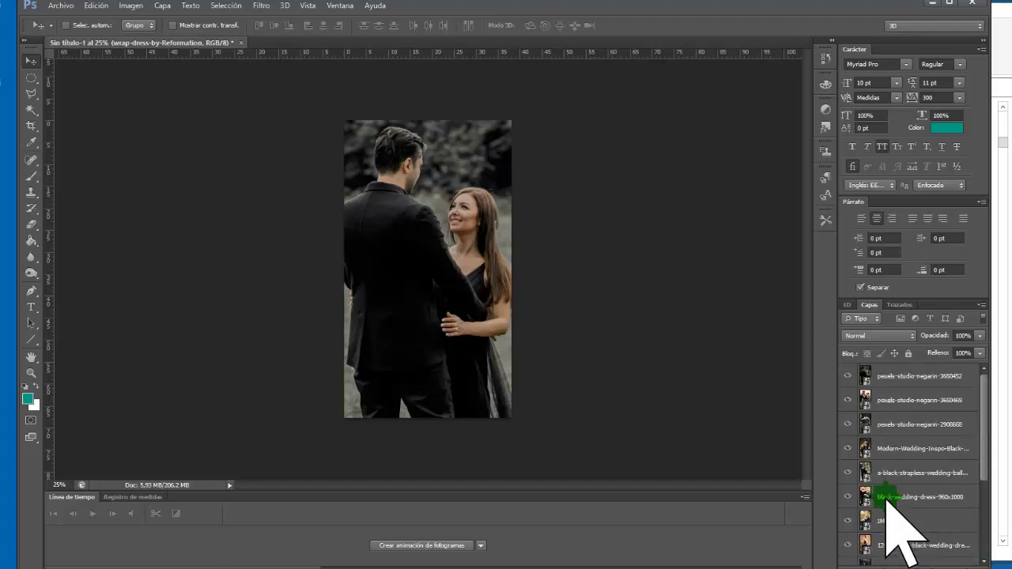
pyautogui.click(464, 319)
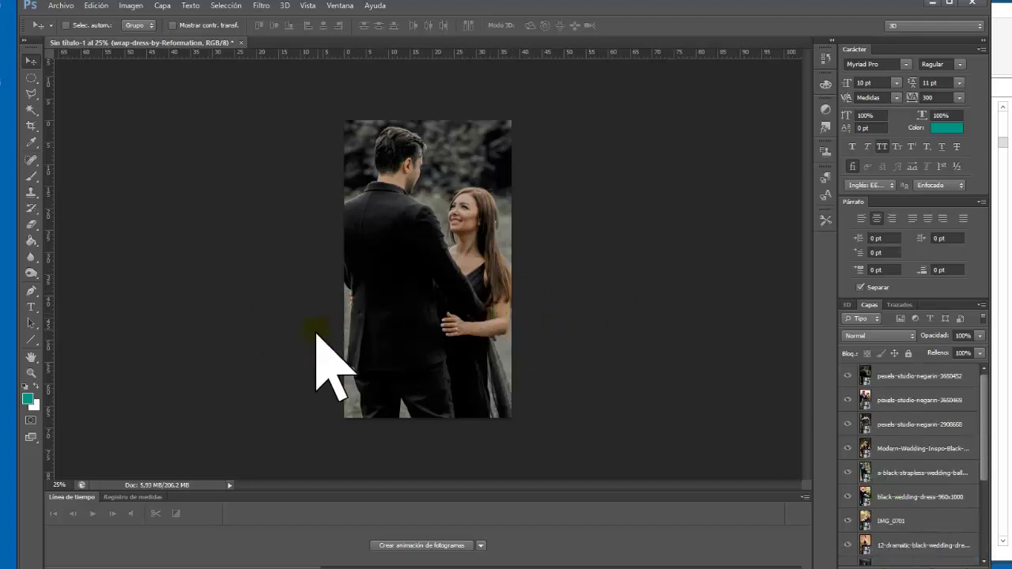
pyautogui.click(843, 340)
pyautogui.click(847, 376)
pyautogui.click(848, 400)
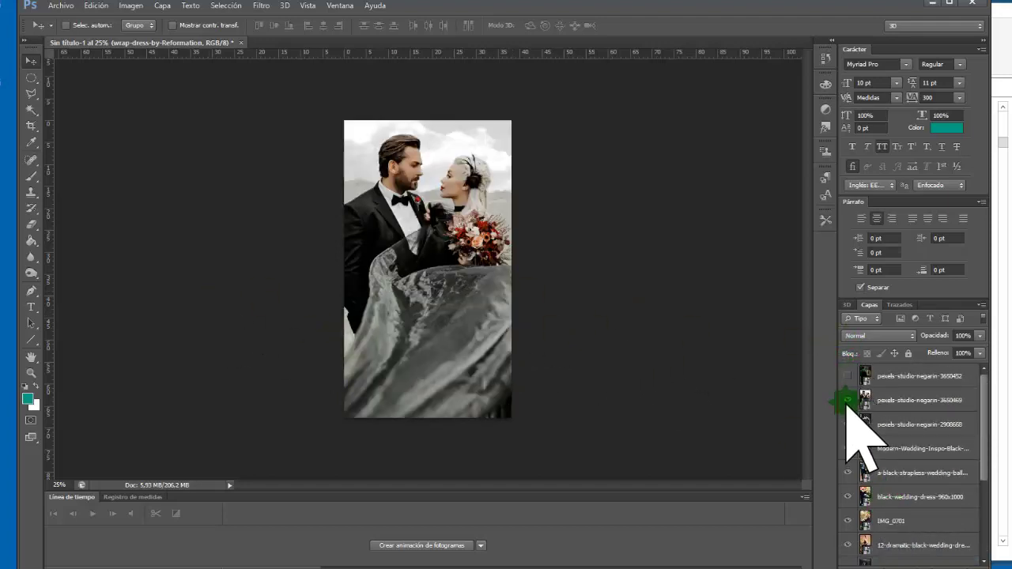
pyautogui.click(847, 424)
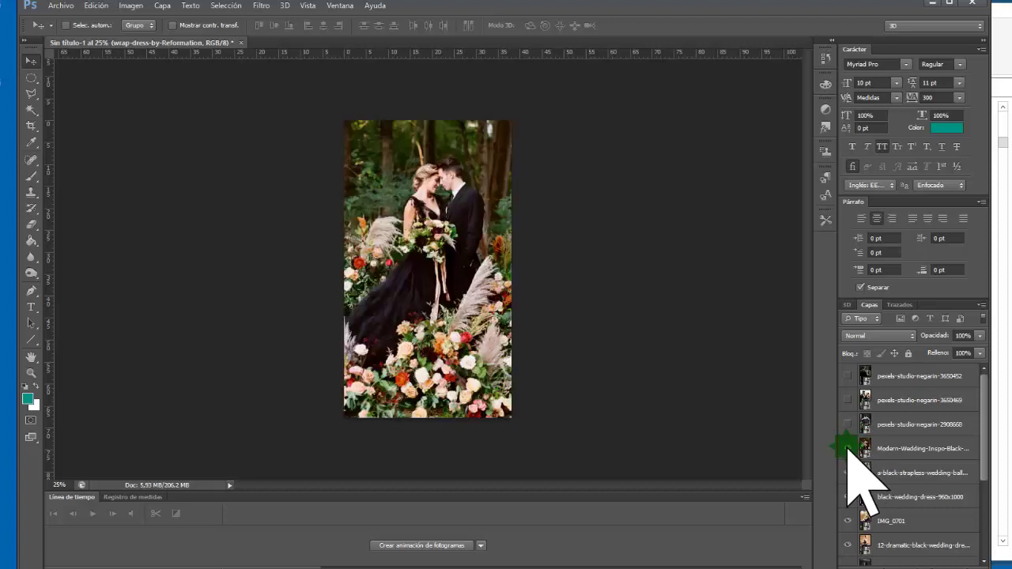
pyautogui.click(847, 448)
pyautogui.click(847, 448)
pyautogui.click(847, 425)
pyautogui.click(848, 399)
pyautogui.click(848, 377)
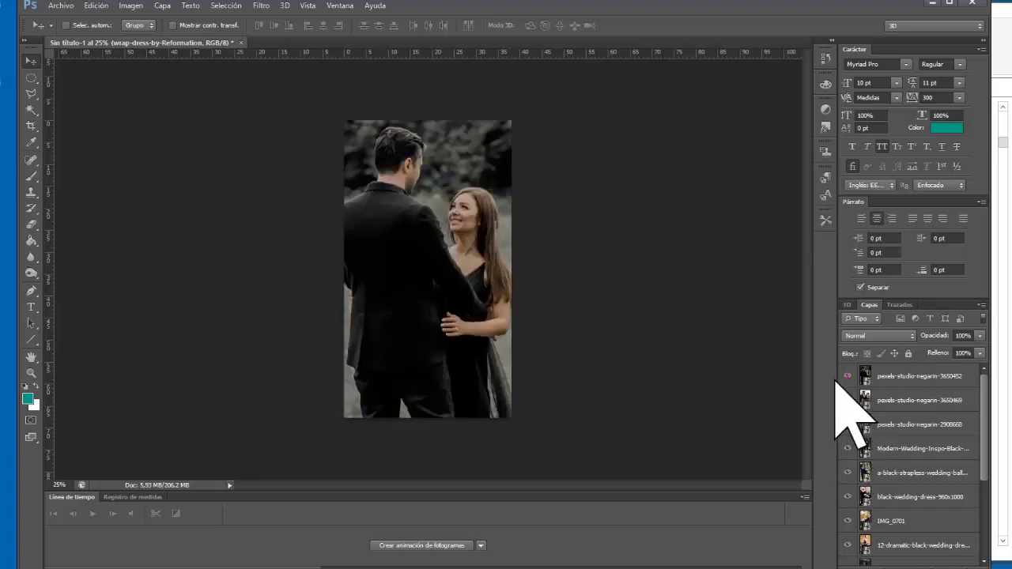
# In Export Layers to Files, set the destination to the F: drive folder and the prefix to NB
pyautogui.click(63, 6)
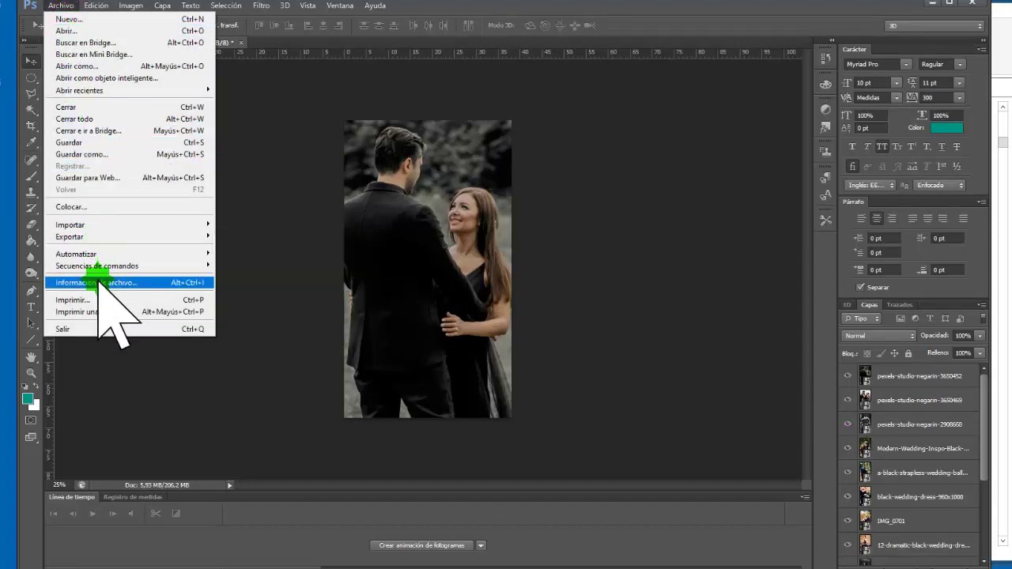
pyautogui.moveTo(98, 265)
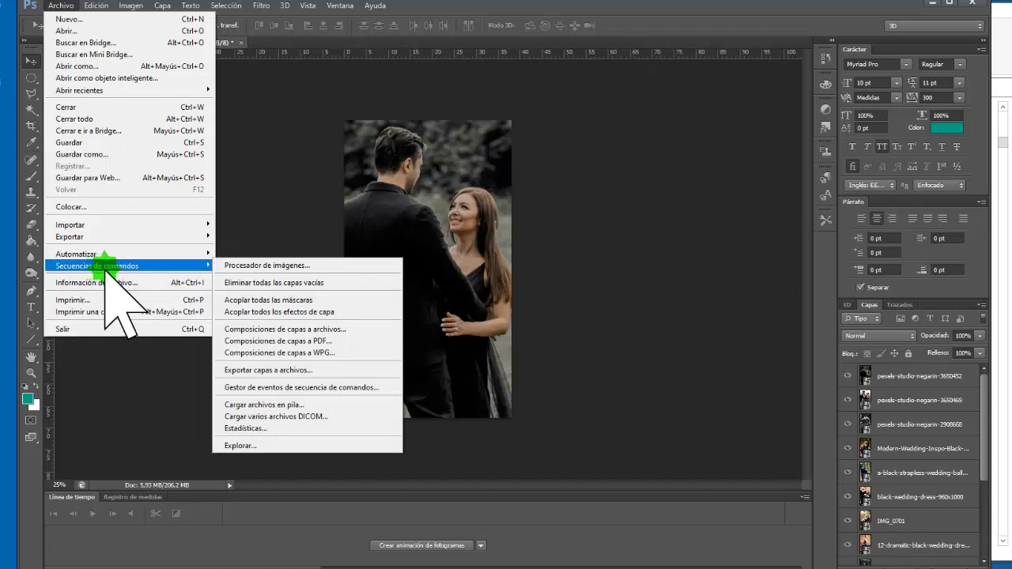
pyautogui.click(266, 370)
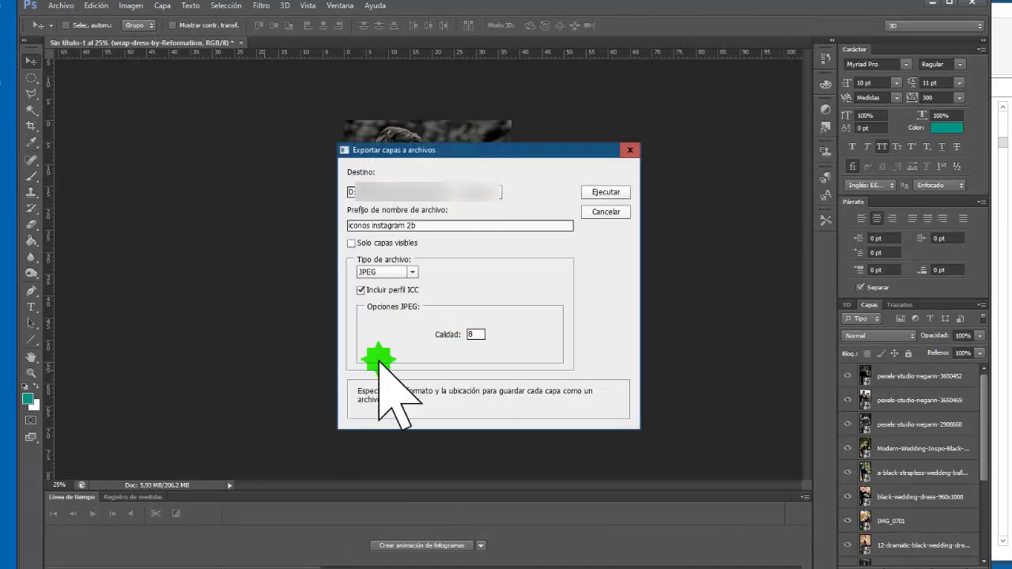
pyautogui.click(451, 190)
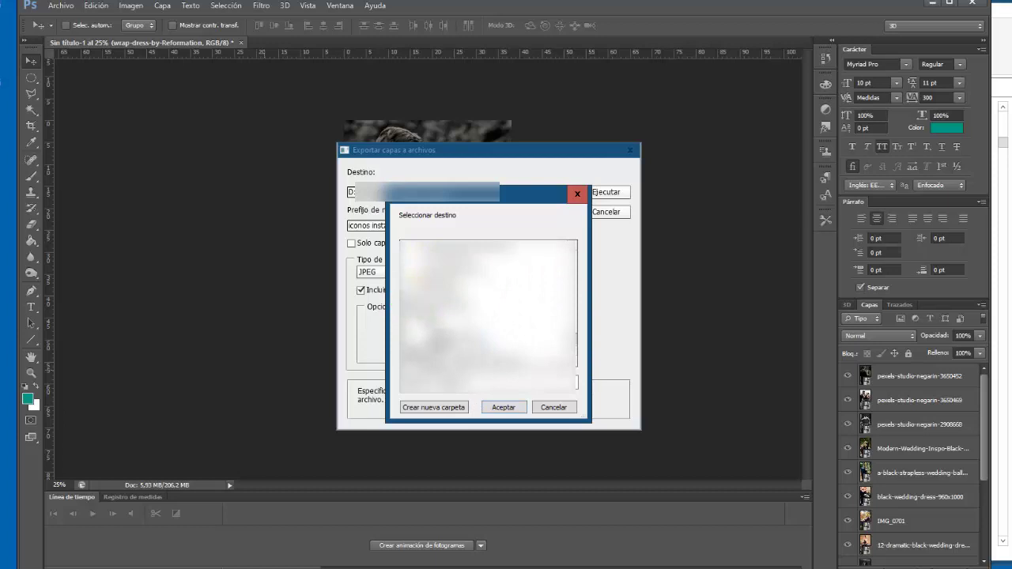
pyautogui.click(516, 407)
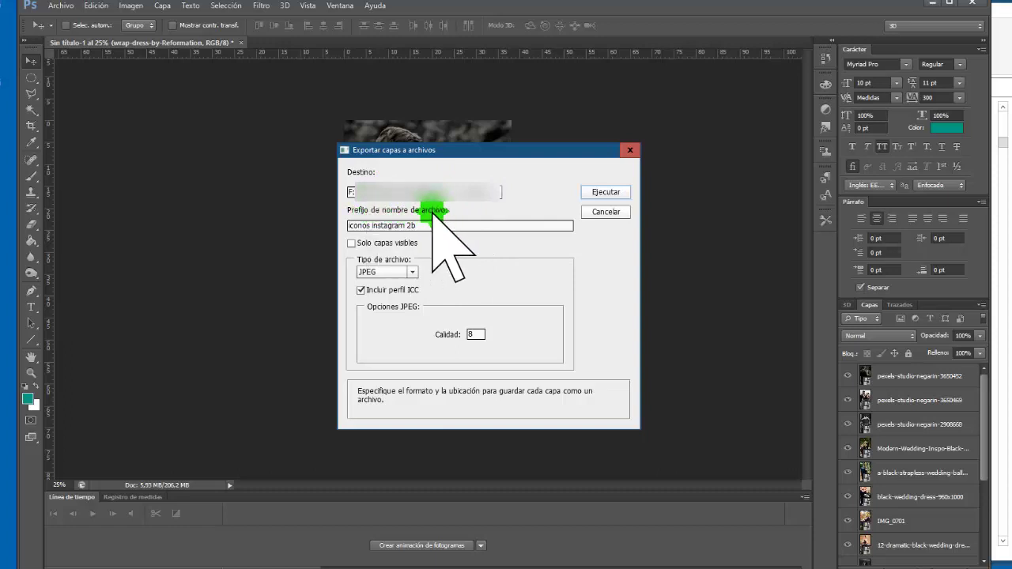
pyautogui.moveTo(427, 225); pyautogui.dragTo(348, 226)
pyautogui.write('NB')
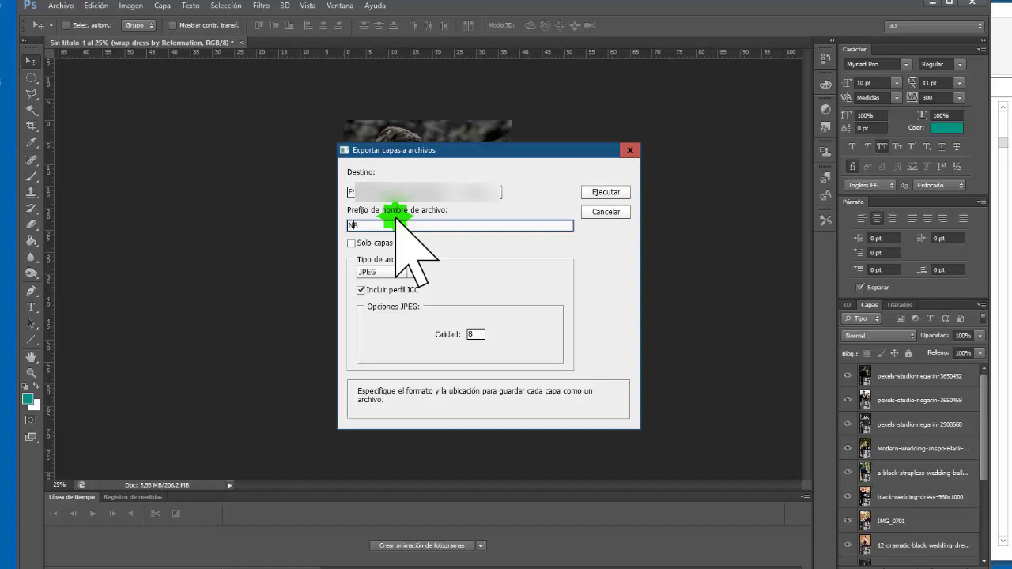
pyautogui.click(390, 219)
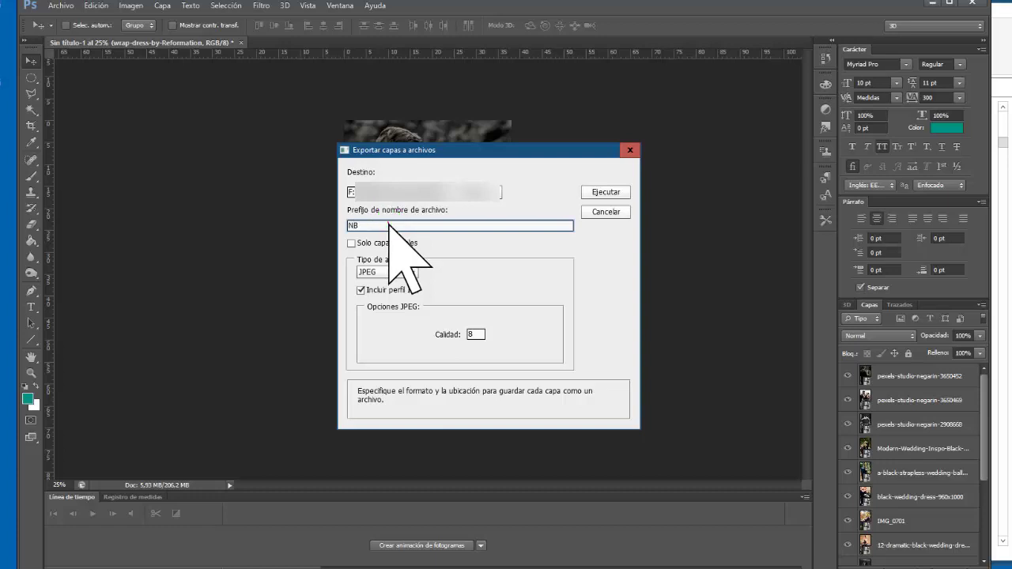
pyautogui.moveTo(387, 224)
pyautogui.mouseDown()
pyautogui.moveTo(493, 232)
pyautogui.moveTo(439, 231)
pyautogui.mouseUp()
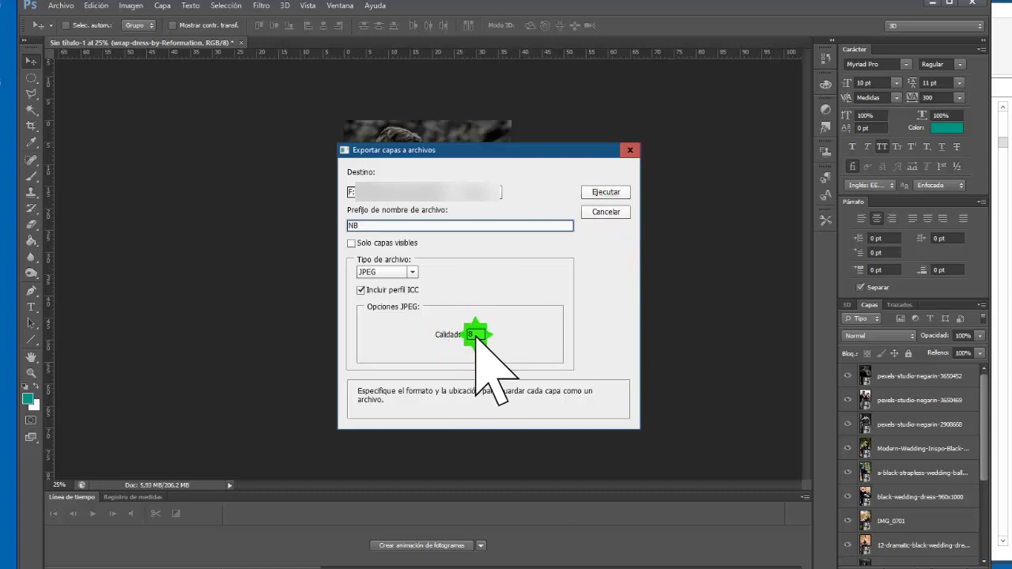
# Change the JPEG quality from 8 to 10 and run the layer export
pyautogui.doubleClick(471, 335)
pyautogui.click(463, 334)
pyautogui.write('10')
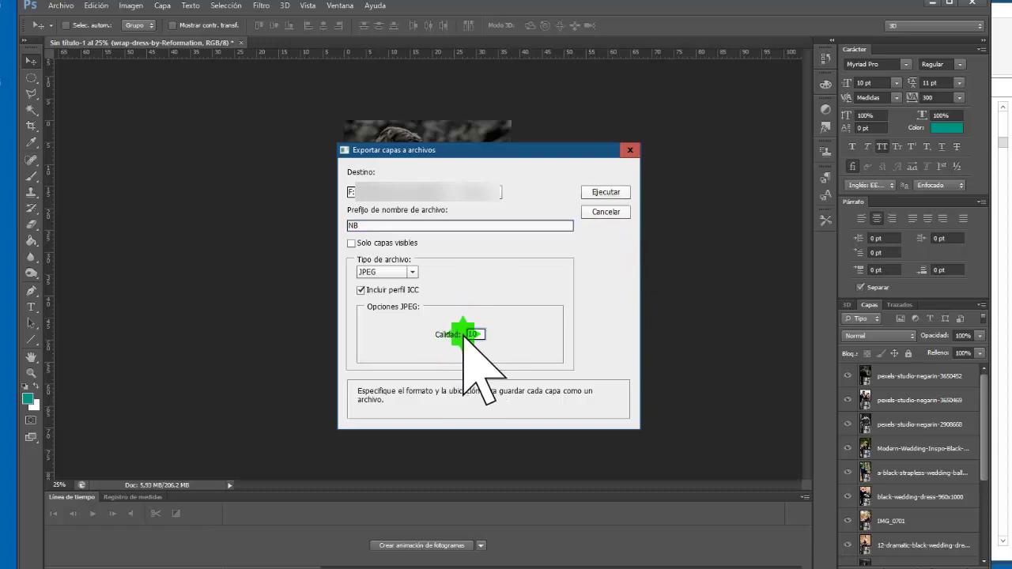
pyautogui.click(491, 330)
pyautogui.moveTo(457, 334); pyautogui.dragTo(387, 355)
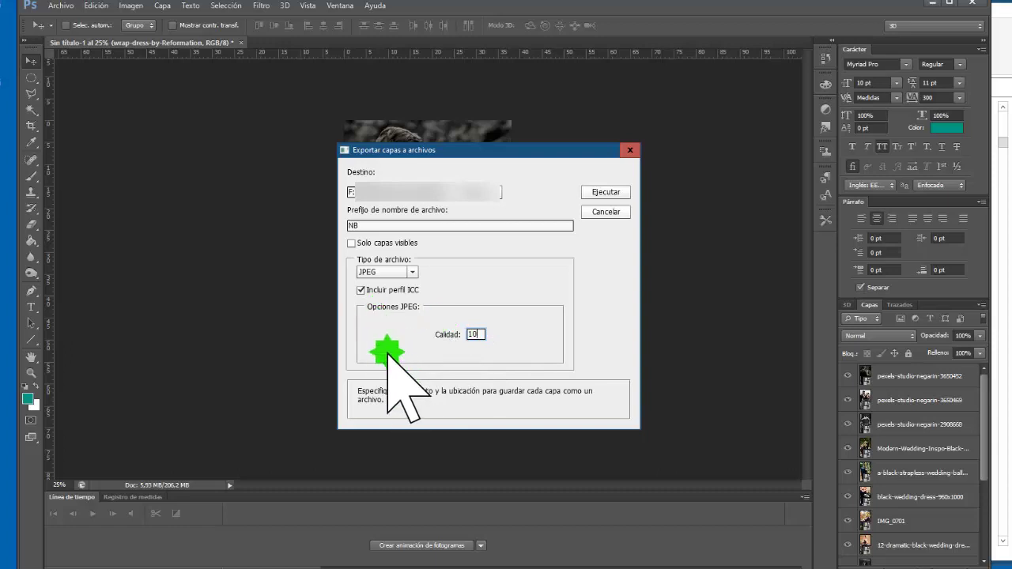
pyautogui.moveTo(387, 355); pyautogui.dragTo(440, 336)
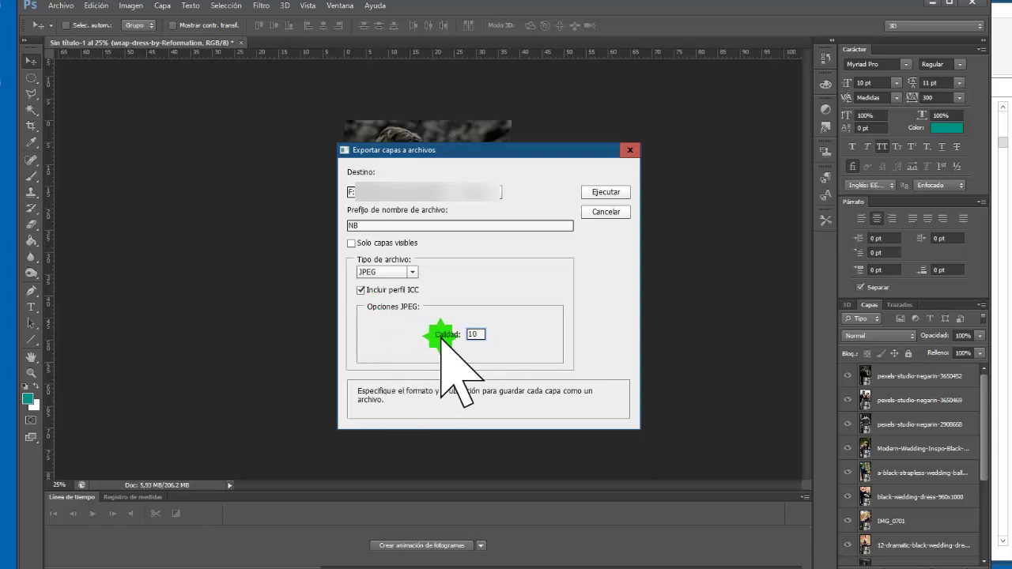
pyautogui.click(597, 193)
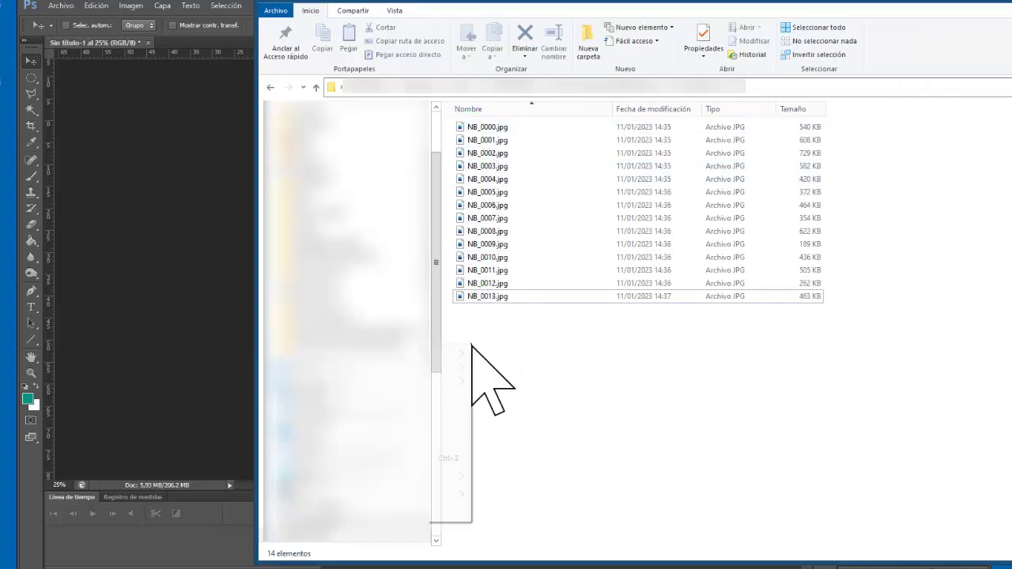
# Show the exported NB JPEGs as extra-large icons, select NB_0000 and move the window left to preview it
pyautogui.rightClick(470, 343)
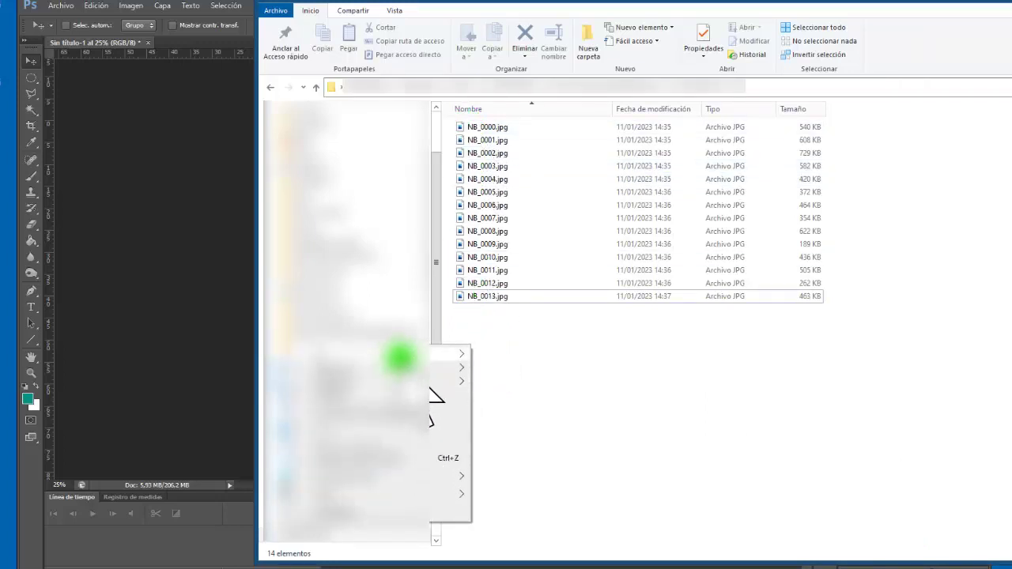
pyautogui.moveTo(447, 354)
pyautogui.click(528, 354)
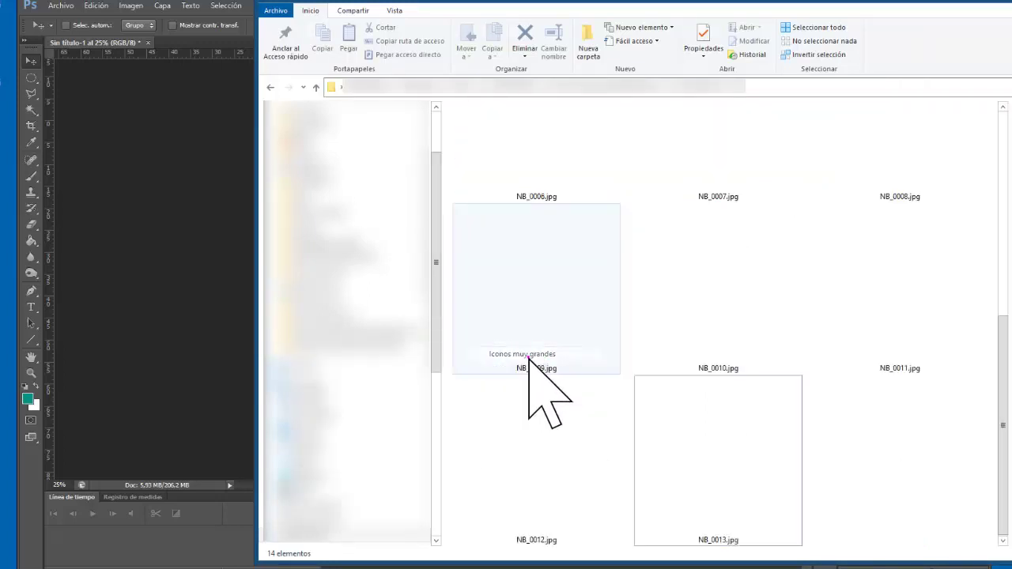
pyautogui.scroll(5, 609, 340)
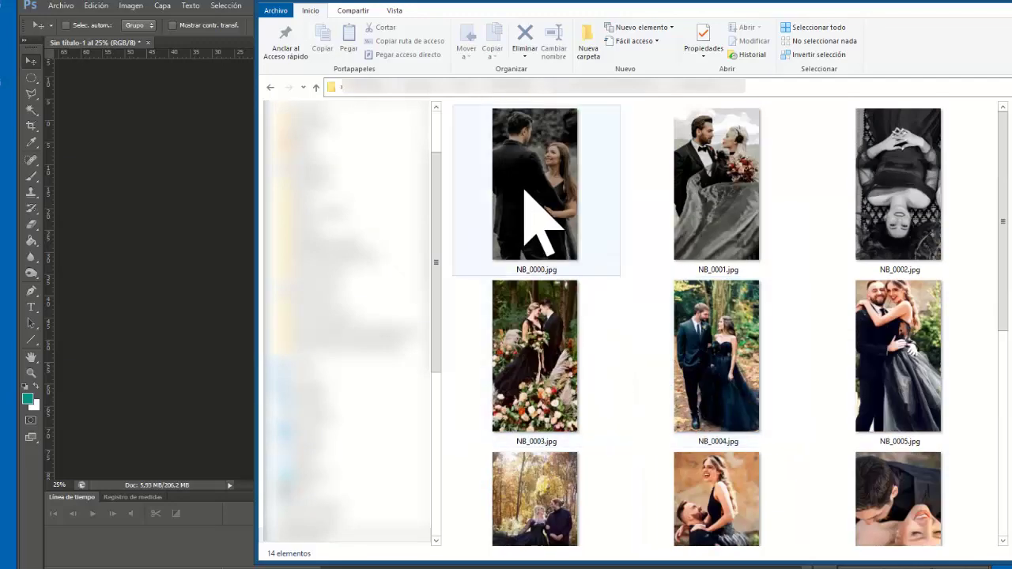
pyautogui.scroll(-5, 561, 442)
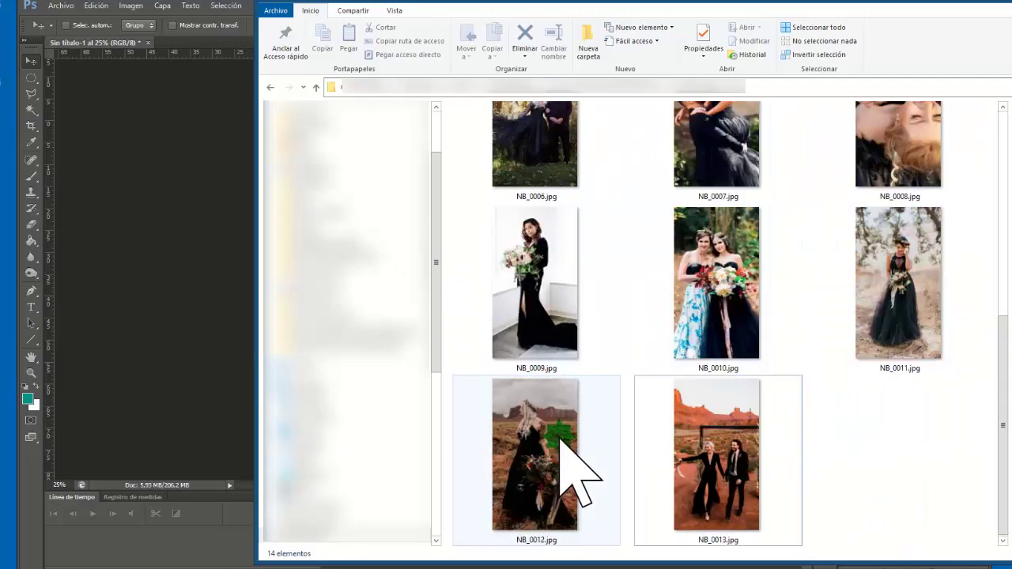
pyautogui.scroll(5, 601, 348)
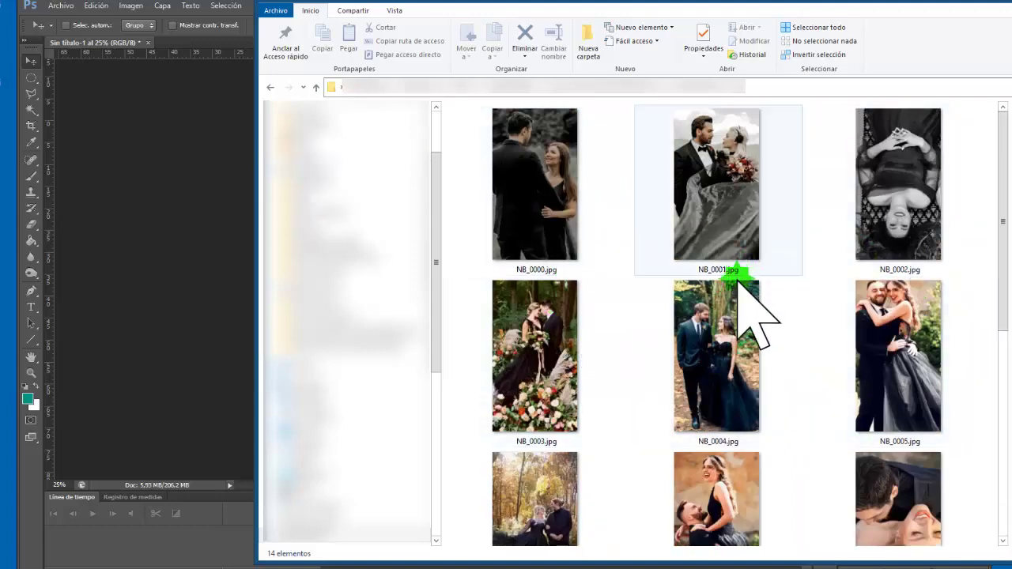
pyautogui.click(603, 197)
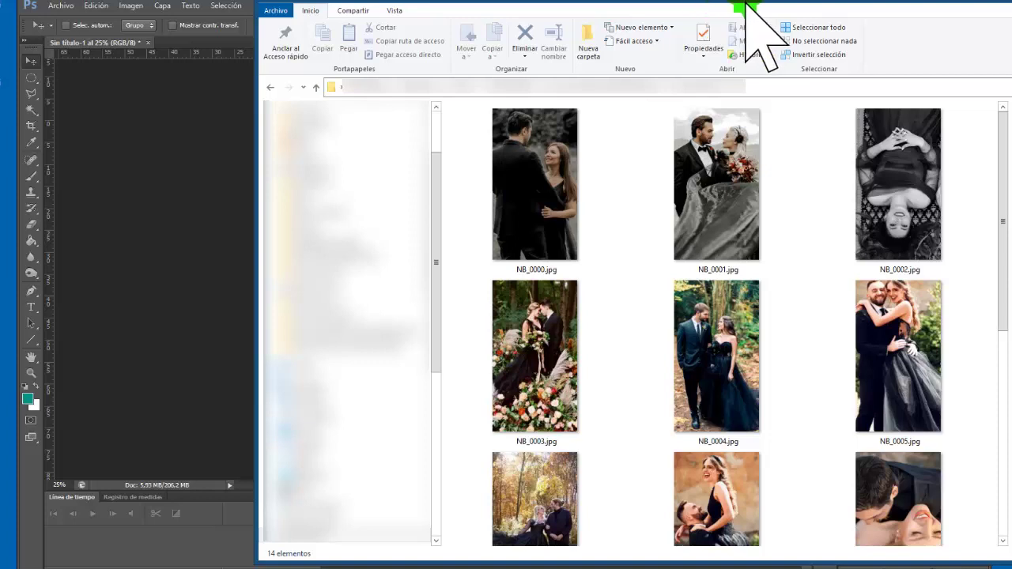
pyautogui.moveTo(747, 4); pyautogui.dragTo(595, 3)
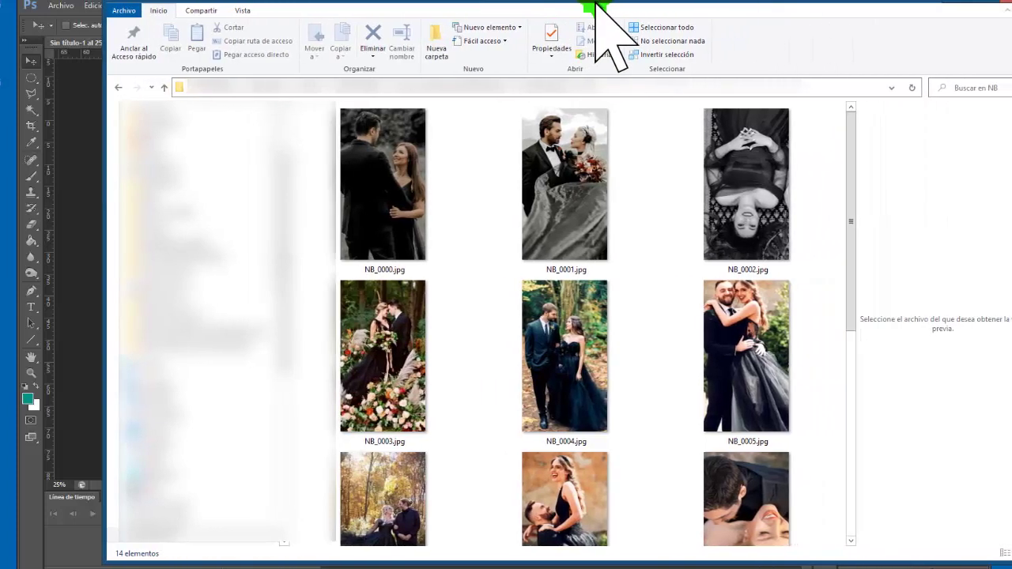